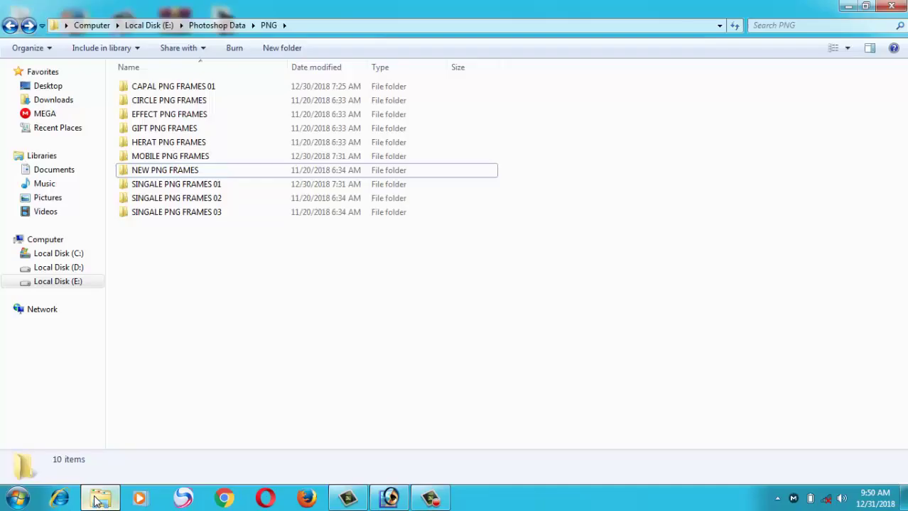
# Browse the CAPAL, NEW and SINGALE PNG frame folders, then reveal the desktop.
pyautogui.click(100, 497)
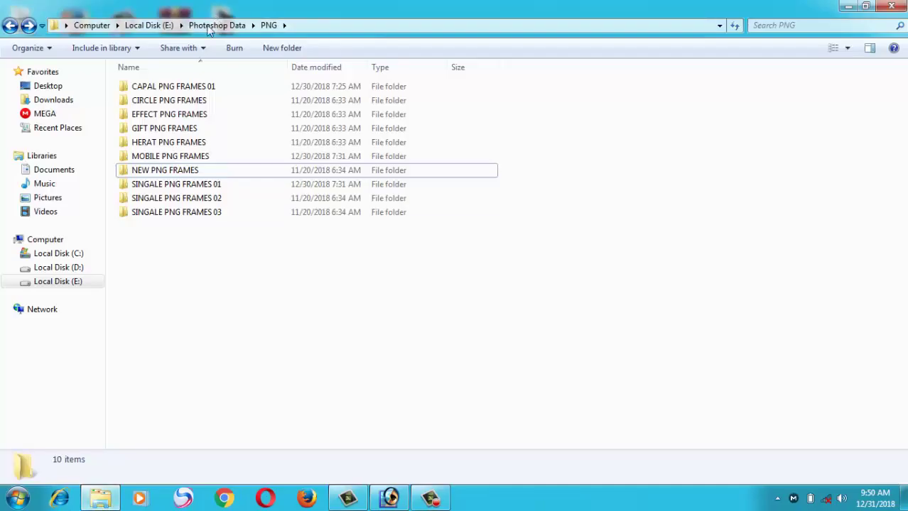
pyautogui.doubleClick(181, 87)
pyautogui.scroll(-5, 385, 223)
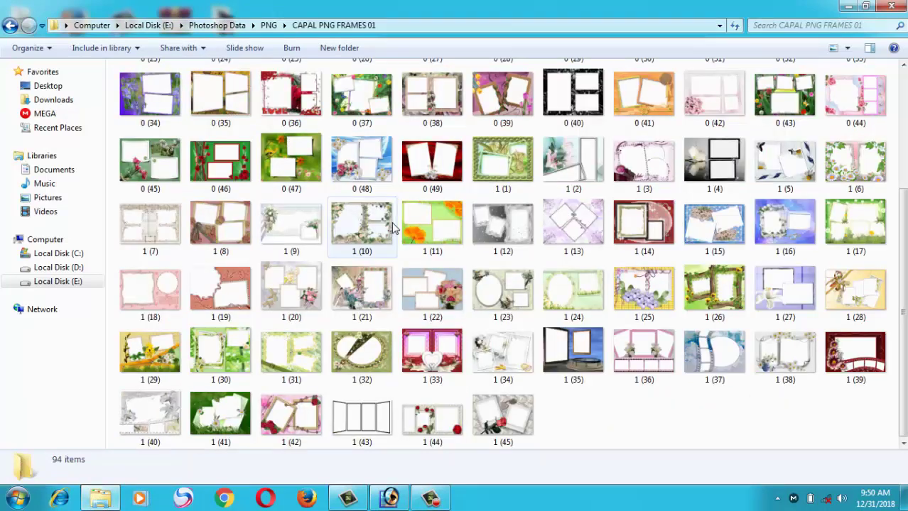
pyautogui.click(10, 25)
pyautogui.doubleClick(166, 170)
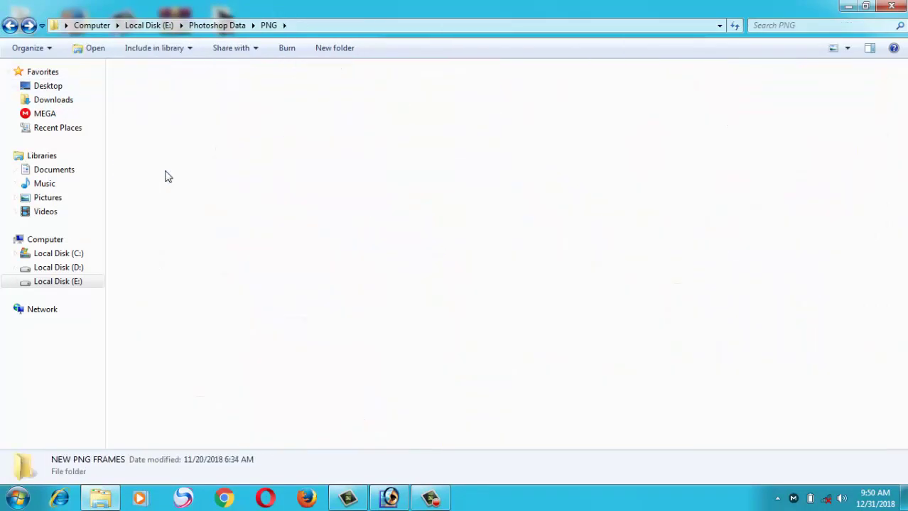
pyautogui.click(10, 25)
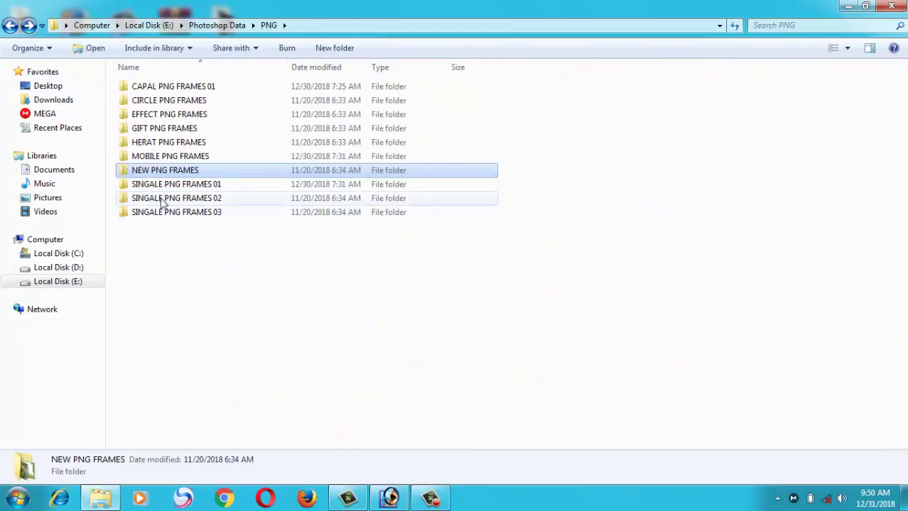
pyautogui.doubleClick(160, 197)
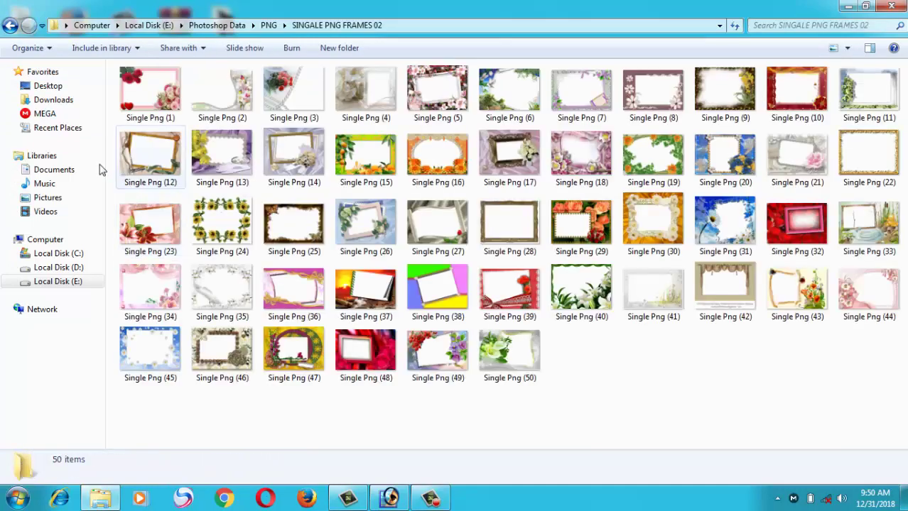
pyautogui.click(10, 24)
pyautogui.doubleClick(149, 185)
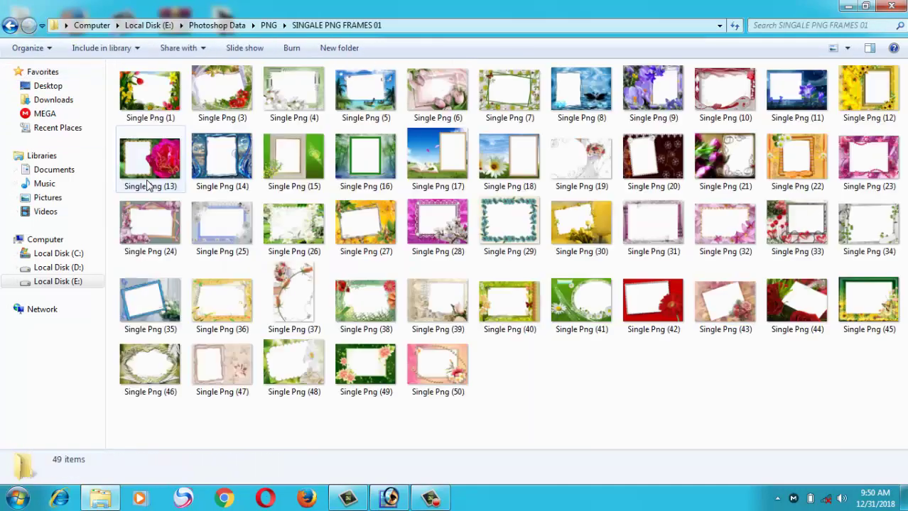
pyautogui.click(10, 26)
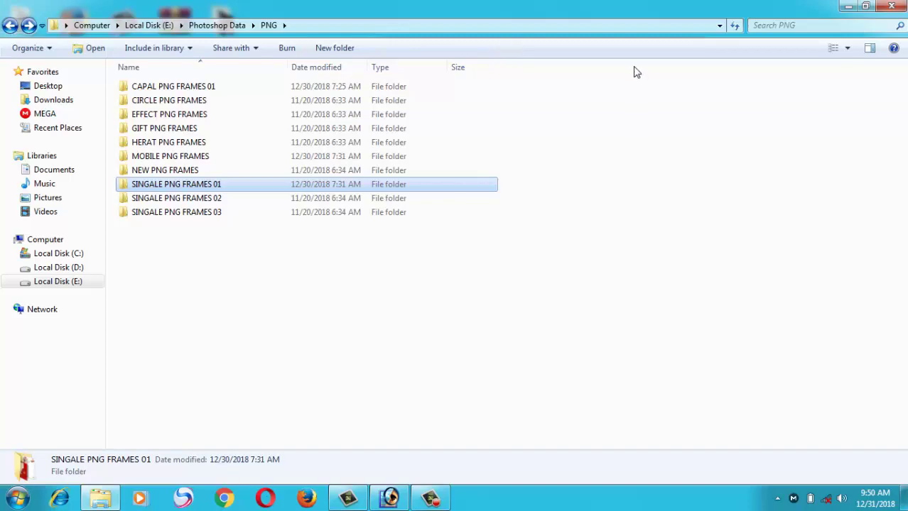
pyautogui.click(845, 7)
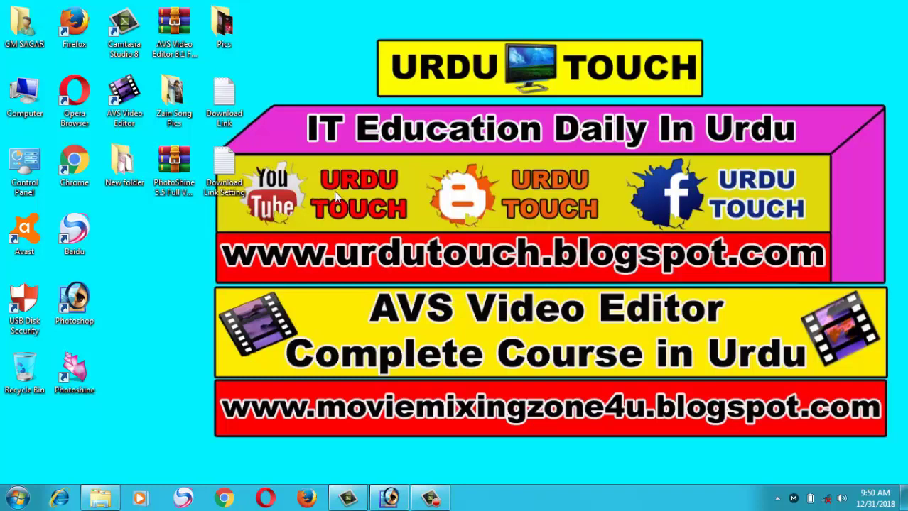
# Open the Blue_Flowers butterfly frame PNG from New folder in Photoshop, then return to the desktop.
pyautogui.doubleClick(125, 167)
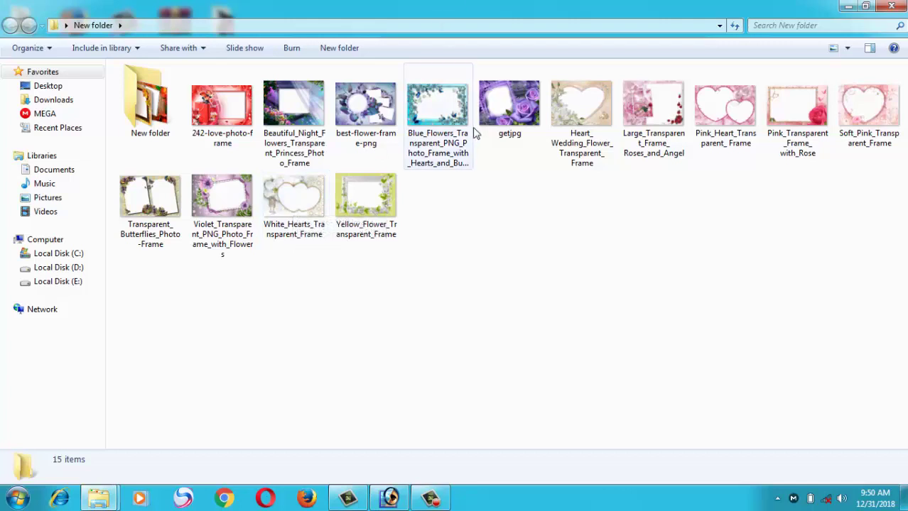
pyautogui.moveTo(437, 107)
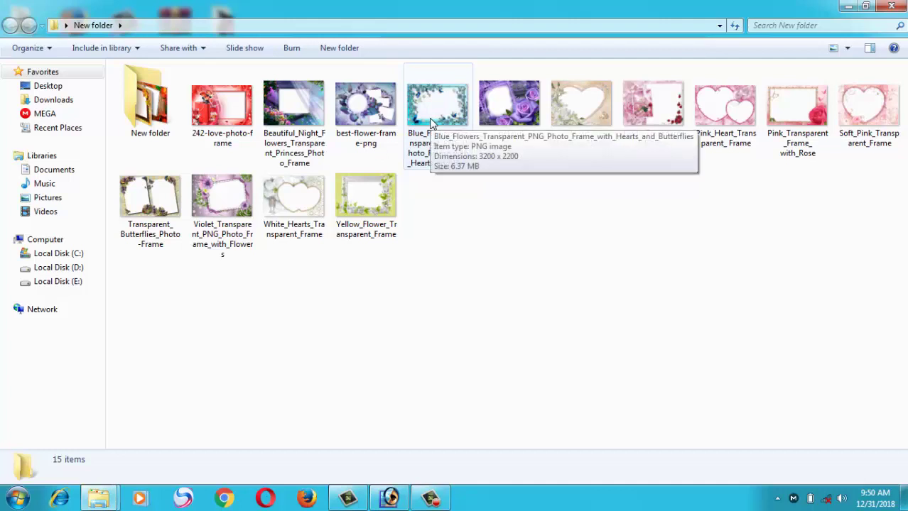
pyautogui.moveTo(431, 120)
pyautogui.mouseDown()
pyautogui.moveTo(391, 506)
pyautogui.moveTo(422, 359)
pyautogui.mouseUp()
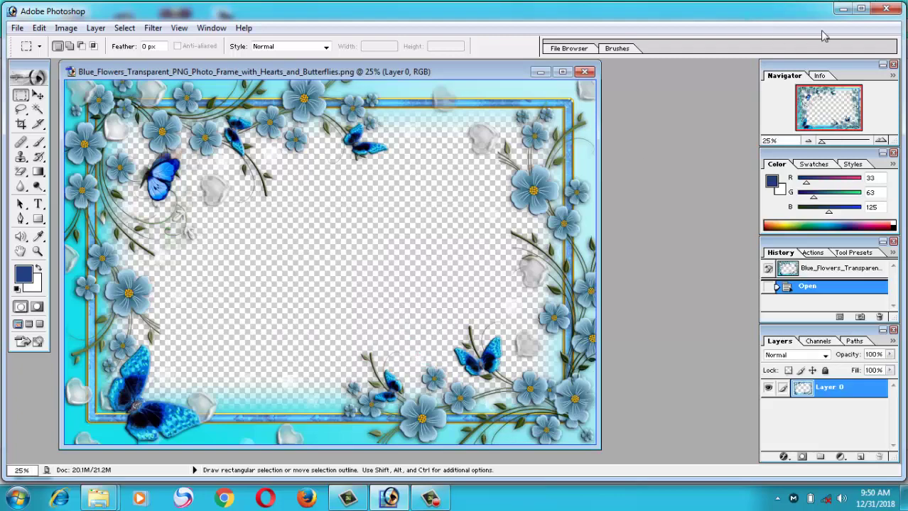
pyautogui.click(842, 8)
pyautogui.click(844, 7)
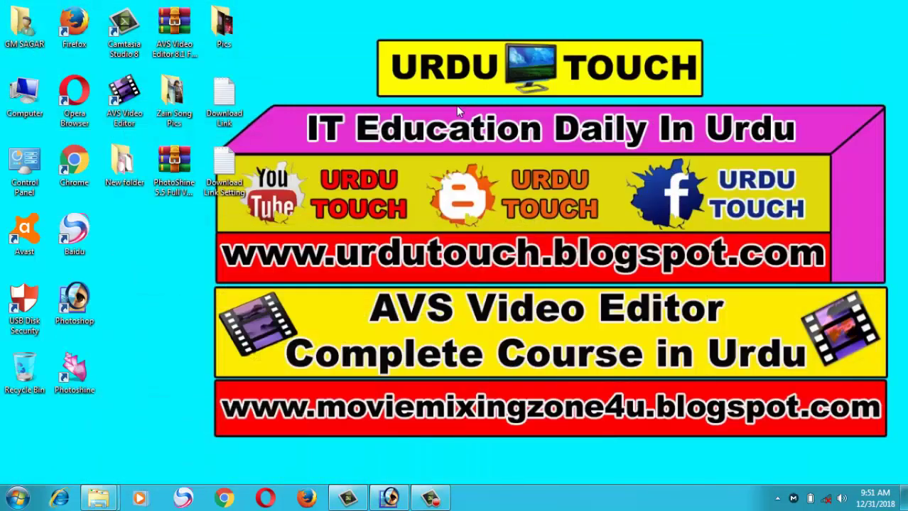
# Open the photo IMG_2810 from the Pics folder in Photoshop.
pyautogui.doubleClick(226, 32)
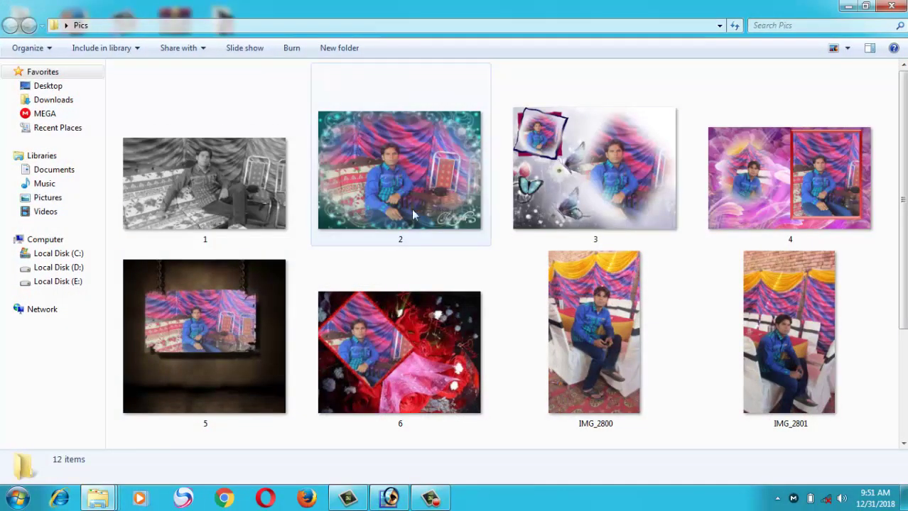
pyautogui.scroll(-3, 901, 174)
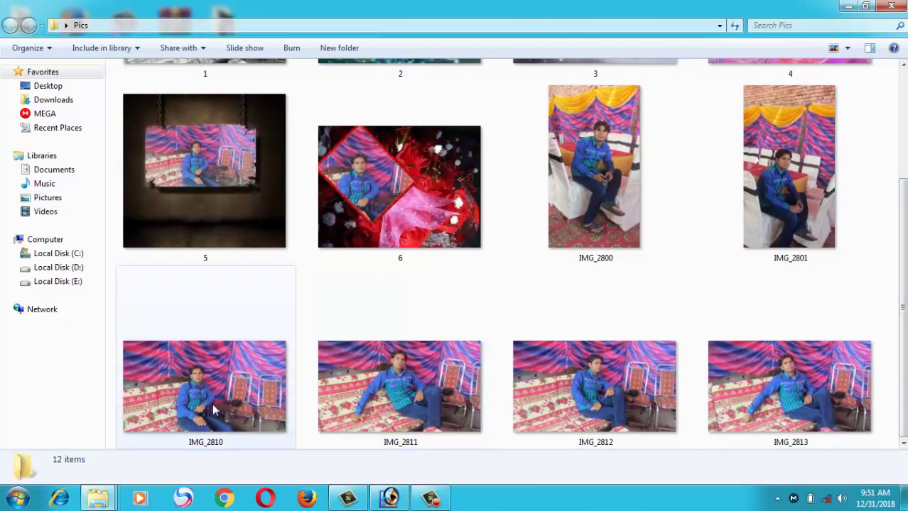
pyautogui.moveTo(214, 411); pyautogui.dragTo(382, 304)
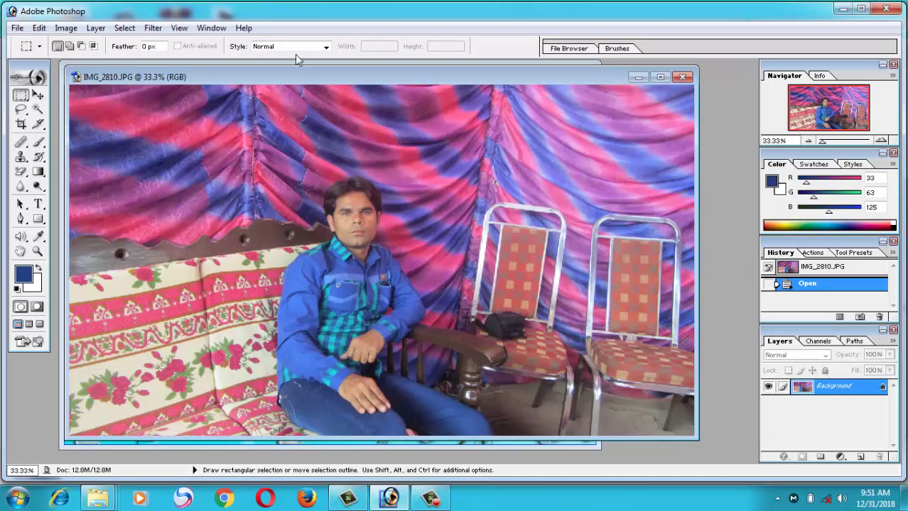
# Copy IMG_2810 into the frame document with the Move tool, placing it beneath the frame layer.
pyautogui.click(42, 96)
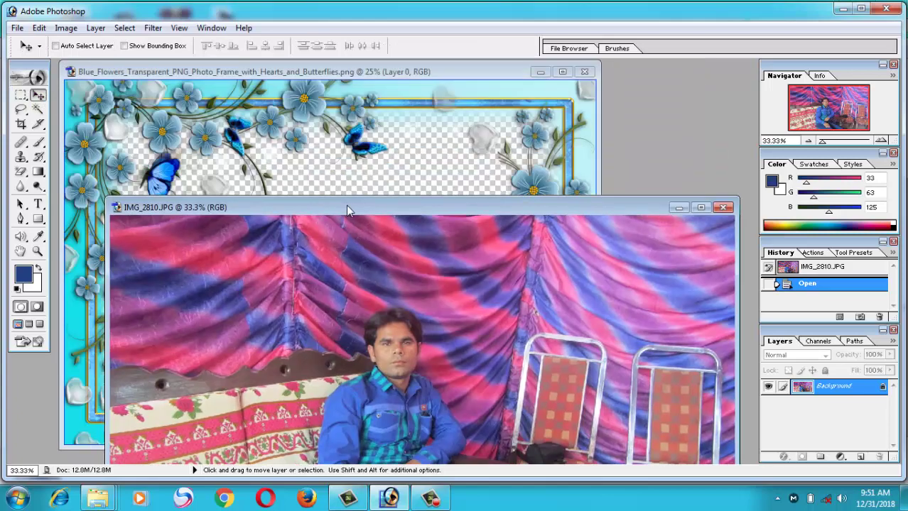
pyautogui.moveTo(307, 76); pyautogui.dragTo(353, 237)
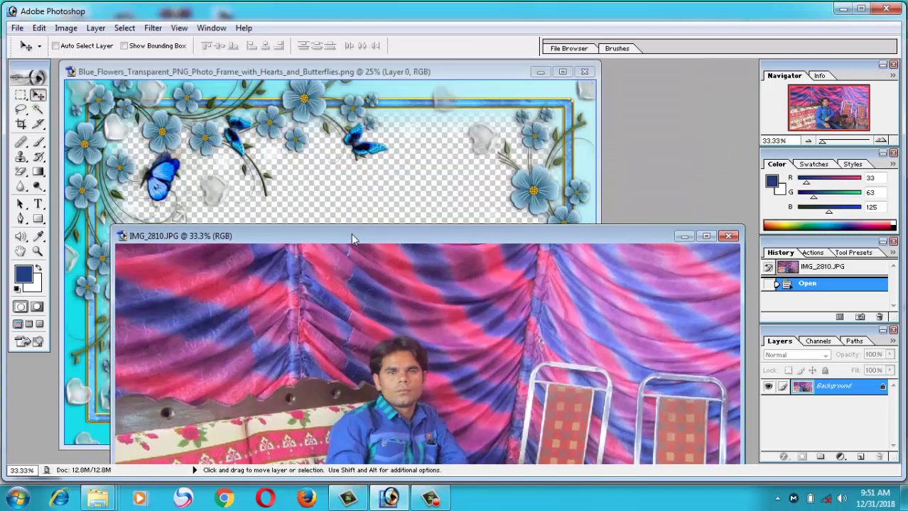
pyautogui.moveTo(380, 304); pyautogui.dragTo(345, 166)
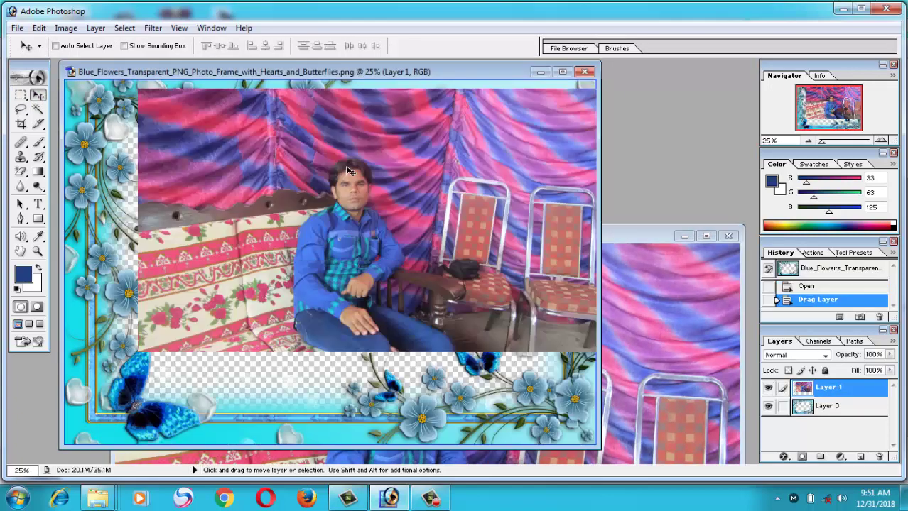
pyautogui.moveTo(381, 202); pyautogui.dragTo(324, 213)
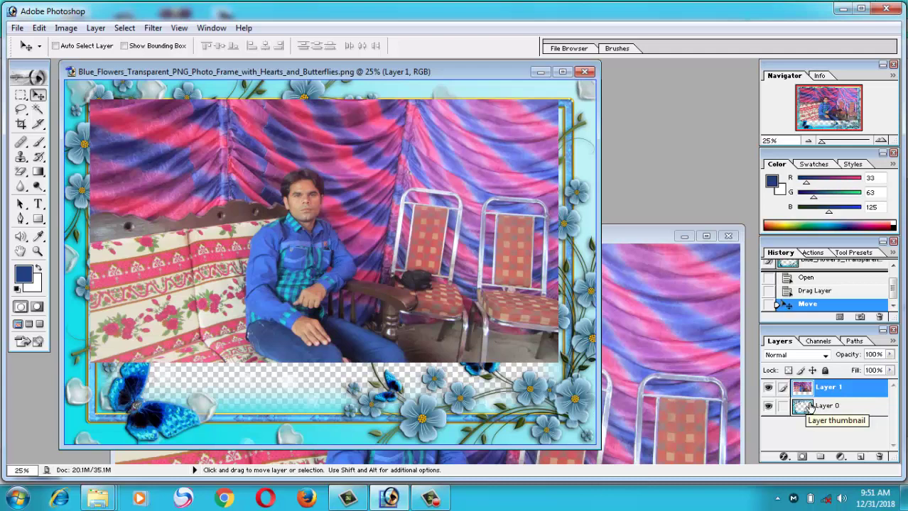
pyautogui.moveTo(811, 389); pyautogui.dragTo(808, 417)
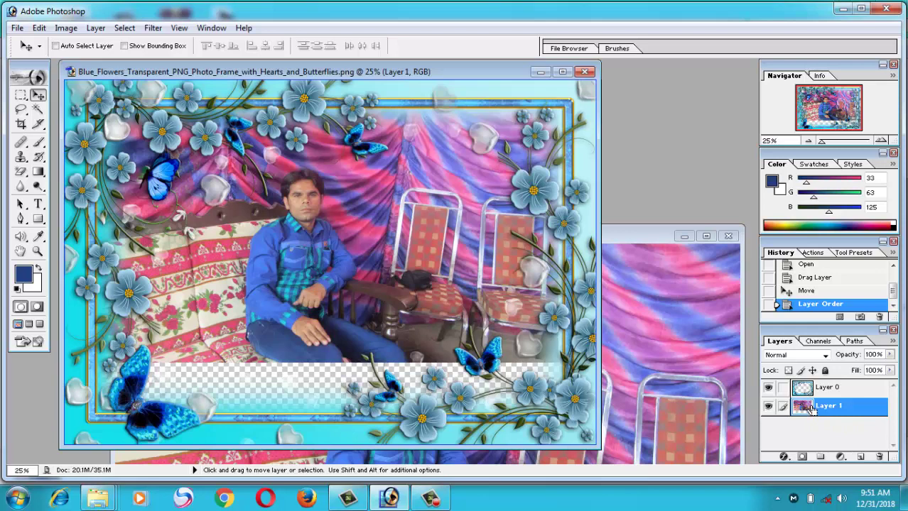
# Free Transform the photo layer to about 125.3% and shift it to fill the frame's opening.
pyautogui.hotkey('ctrl', 't')
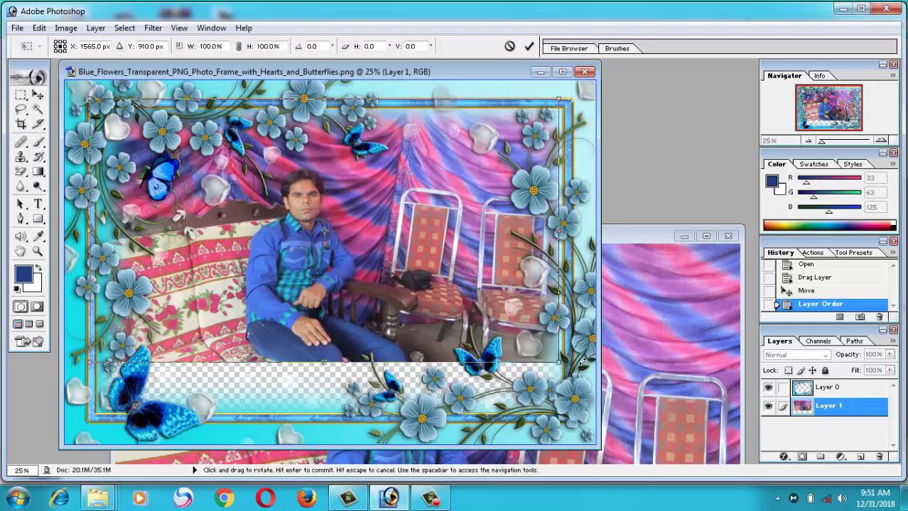
pyautogui.moveTo(562, 366); pyautogui.dragTo(623, 492)
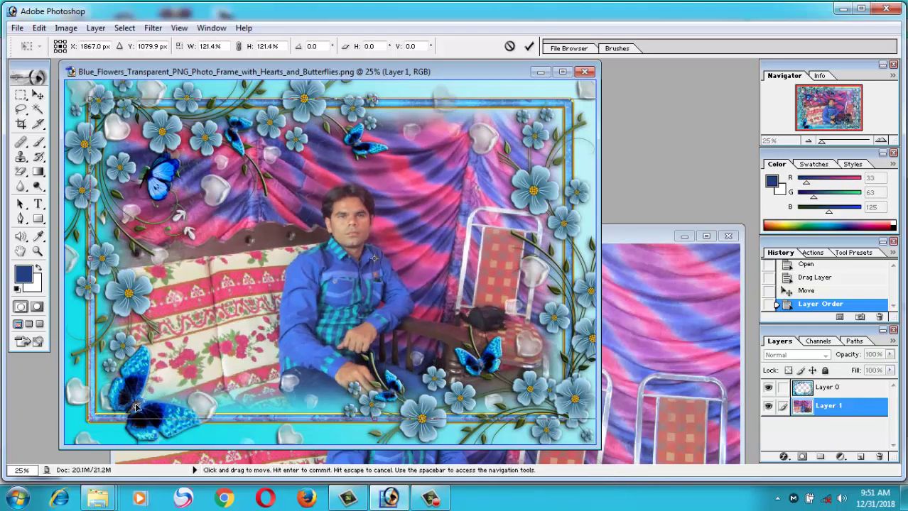
pyautogui.moveTo(91, 420); pyautogui.dragTo(72, 430)
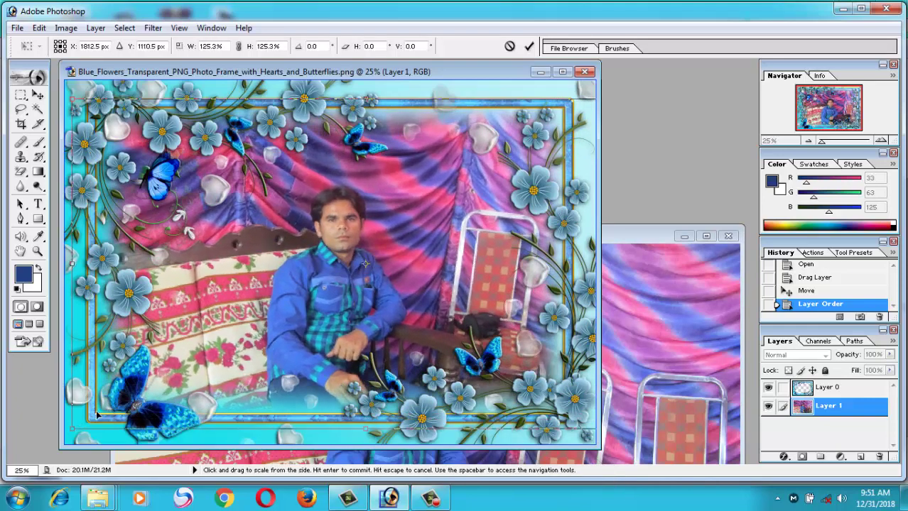
pyautogui.moveTo(341, 294); pyautogui.dragTo(334, 287)
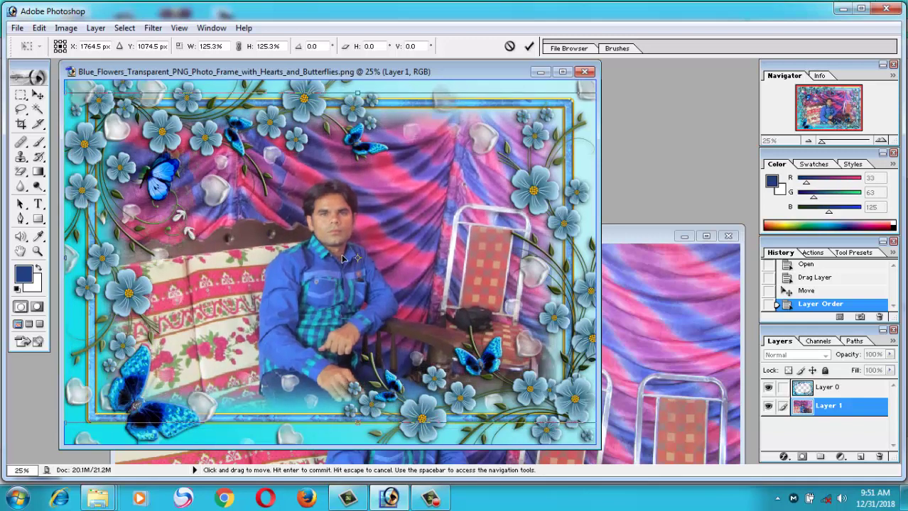
pyautogui.press('Return')
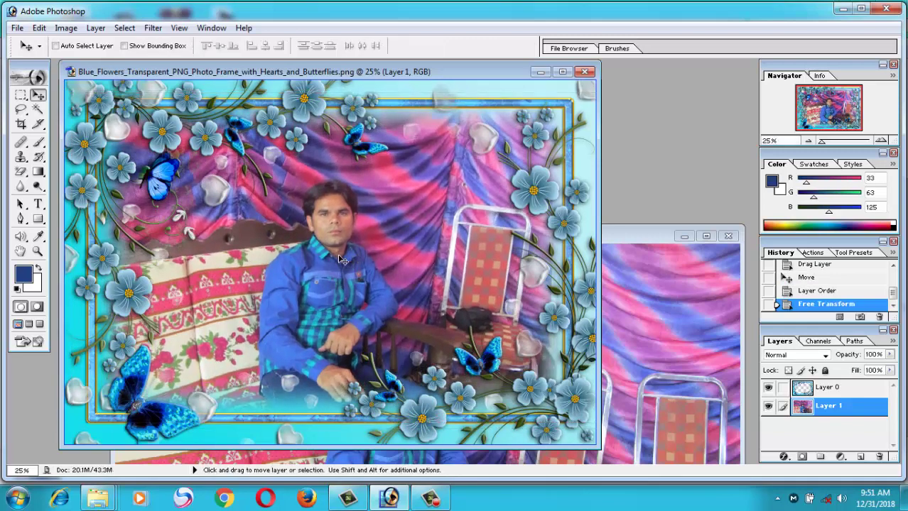
# Save the blue-flowers composite to the Desktop as a JPEG copy with default JPEG options.
pyautogui.click(17, 28)
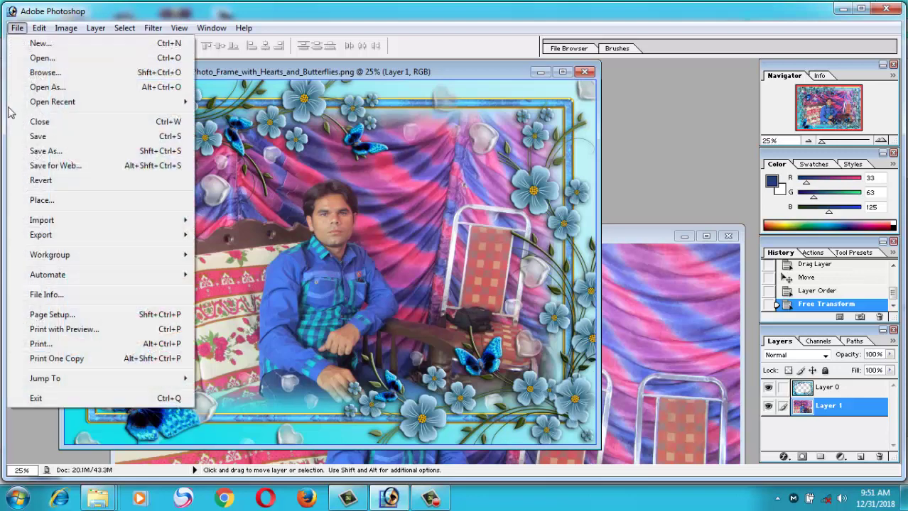
pyautogui.click(30, 151)
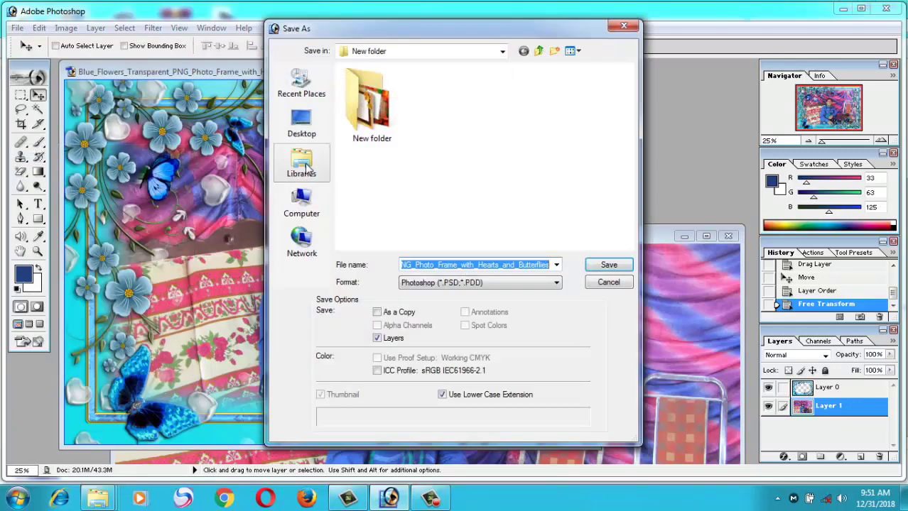
pyautogui.click(301, 164)
pyautogui.click(541, 285)
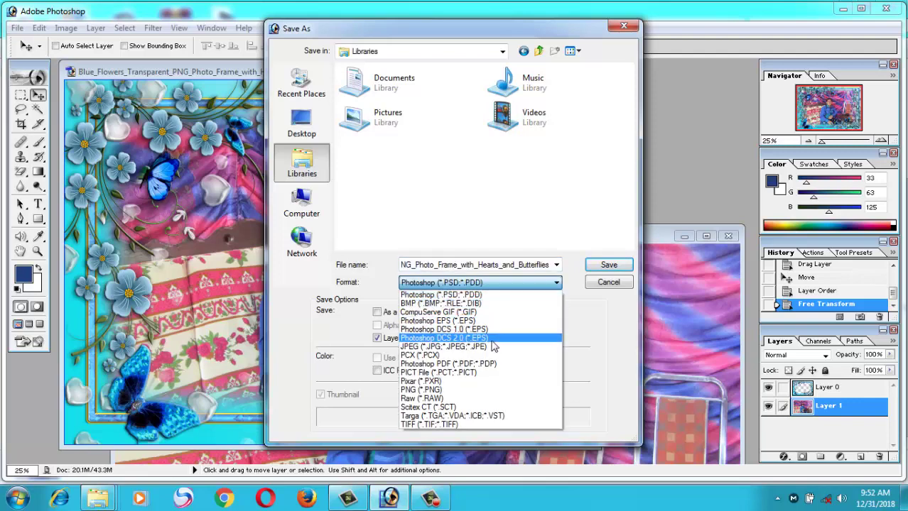
pyautogui.click(484, 348)
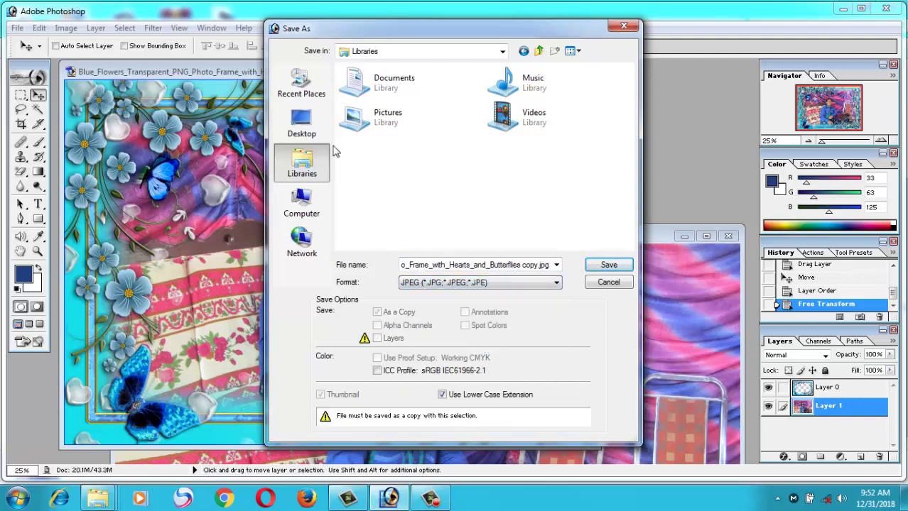
pyautogui.click(301, 124)
pyautogui.click(605, 268)
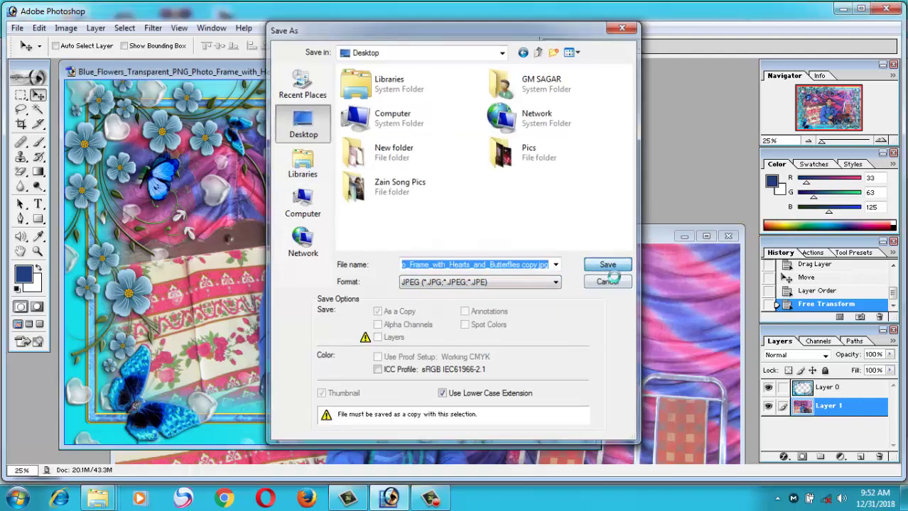
pyautogui.click(540, 160)
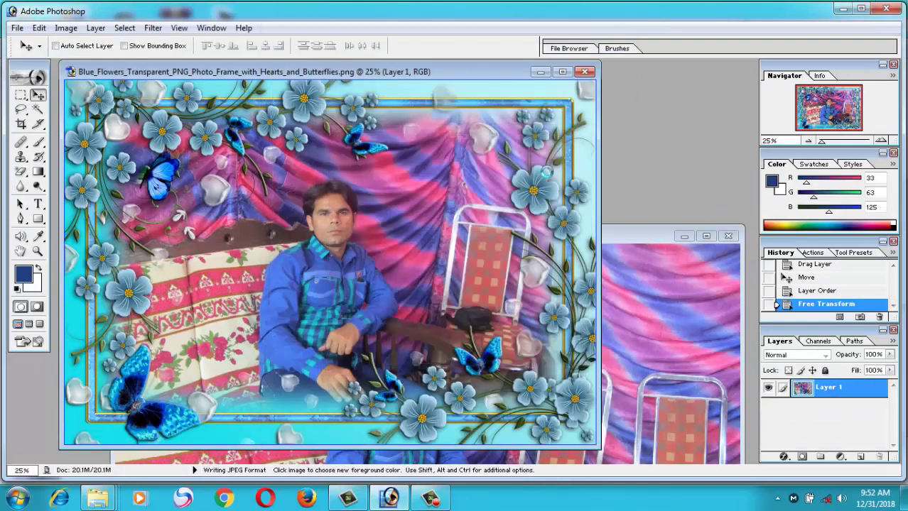
# Close the flowers frame without saving and the photo document, then return to the desktop.
pyautogui.click(583, 72)
pyautogui.click(469, 198)
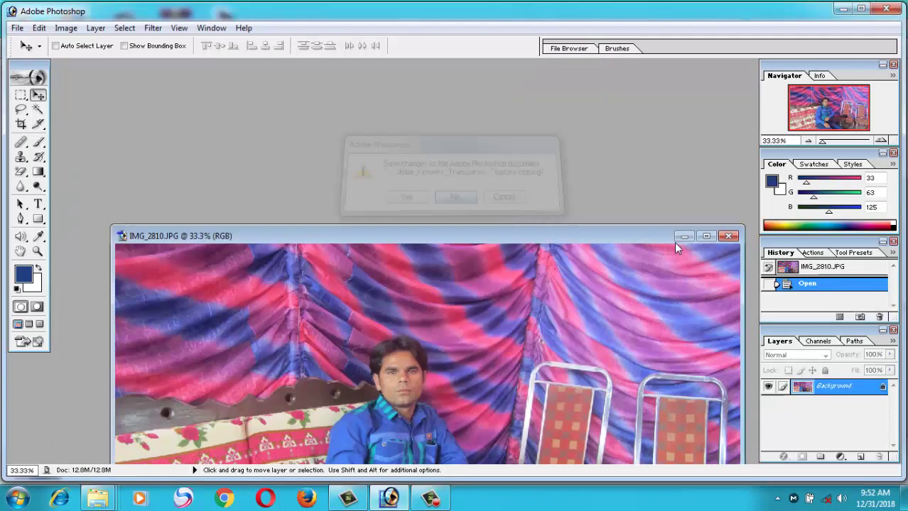
pyautogui.click(711, 250)
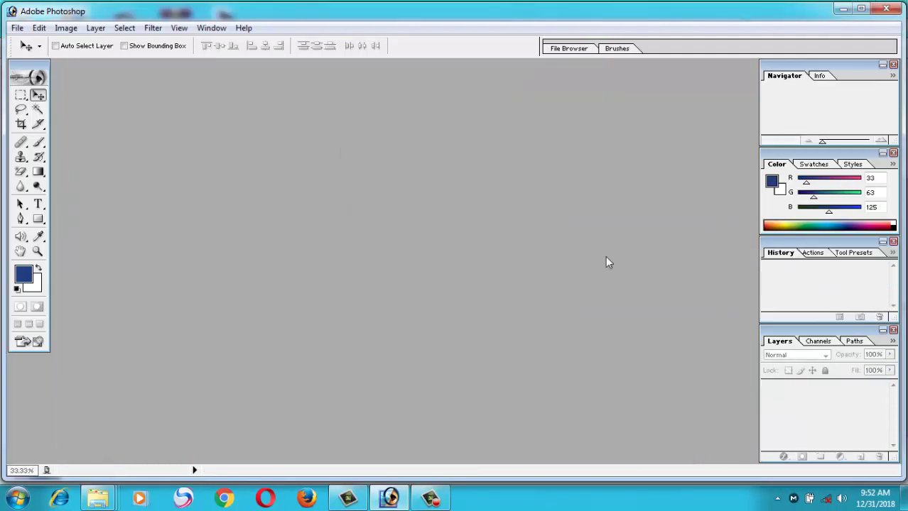
pyautogui.click(843, 8)
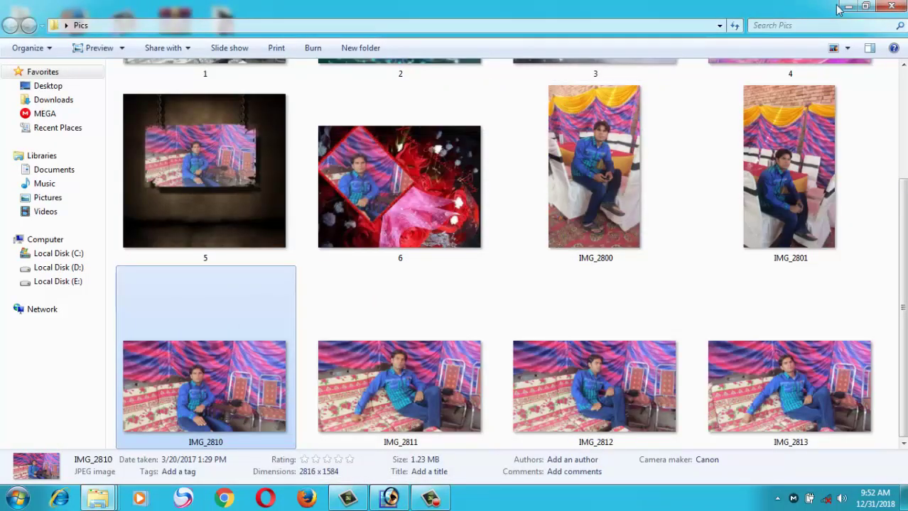
pyautogui.click(848, 7)
# Open the Transparent_Butterflies frame and photos IMG_2800 and IMG_2801 in Photoshop.
pyautogui.doubleClick(131, 171)
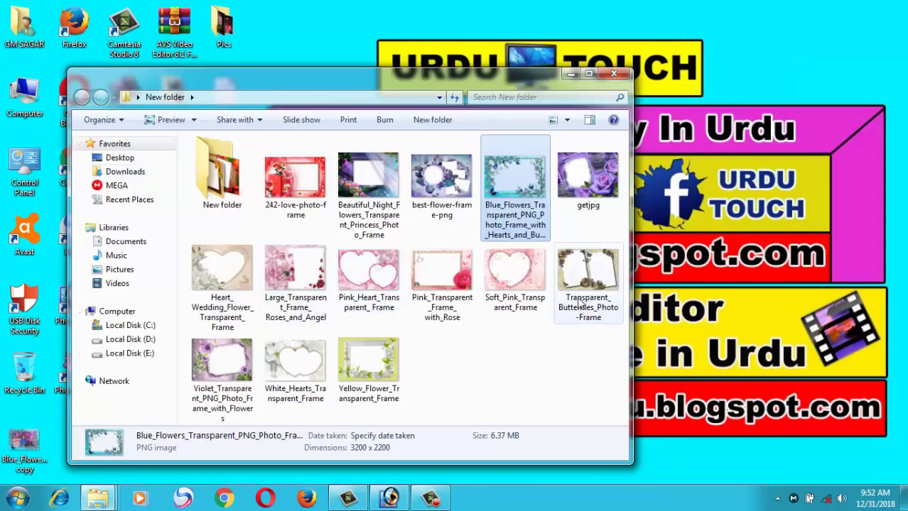
pyautogui.moveTo(586, 277)
pyautogui.mouseDown()
pyautogui.moveTo(400, 490)
pyautogui.moveTo(377, 287)
pyautogui.mouseUp()
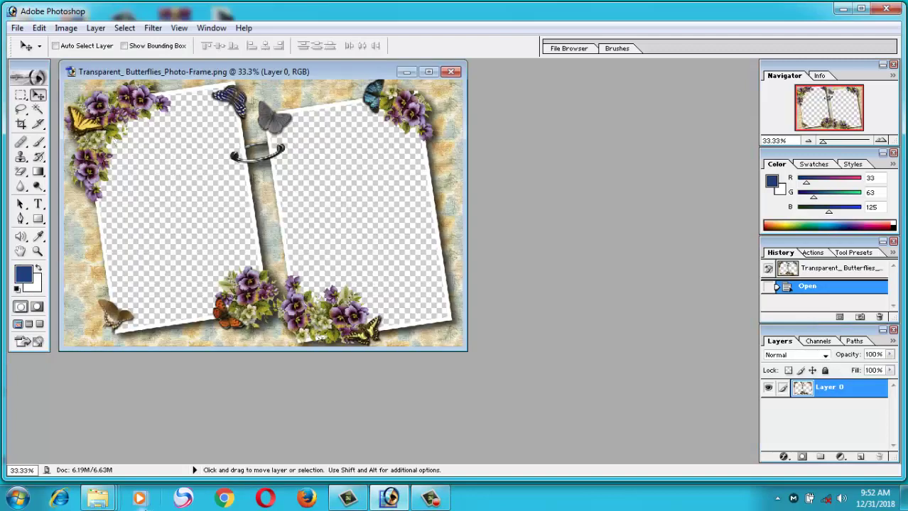
pyautogui.click(105, 500)
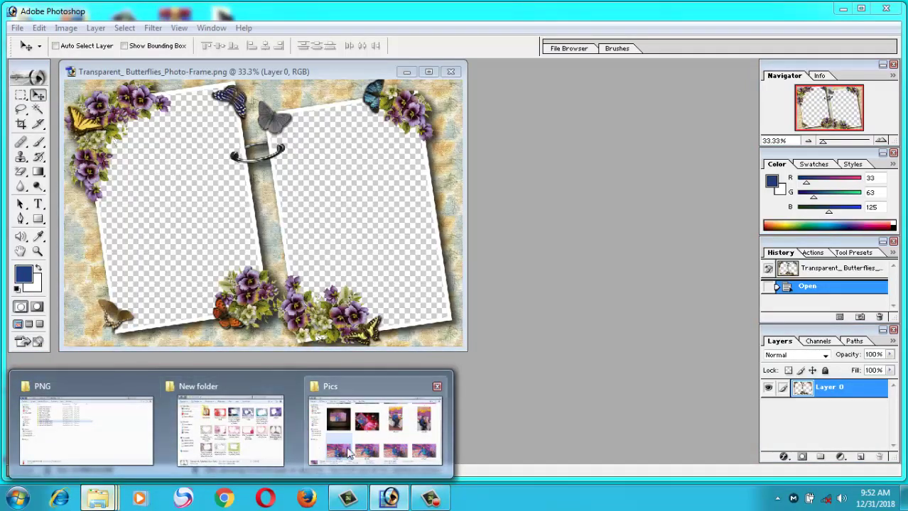
pyautogui.click(348, 444)
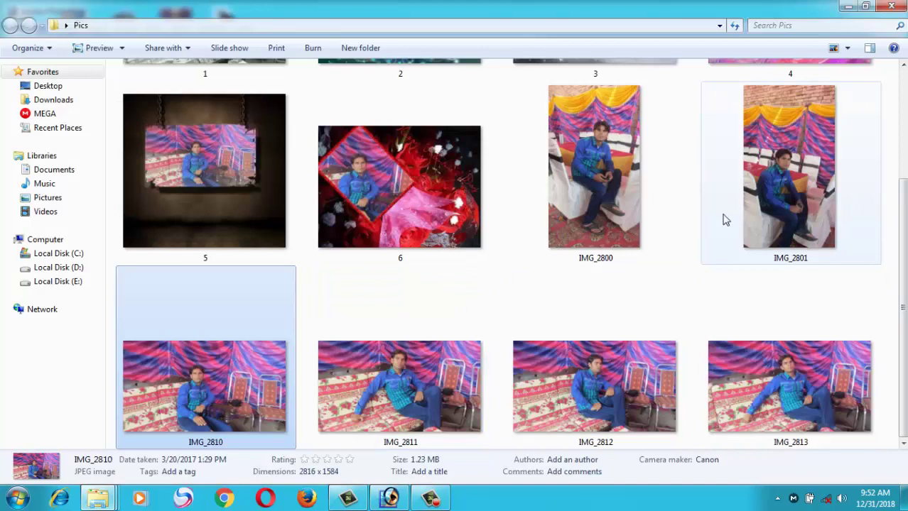
pyautogui.click(607, 206)
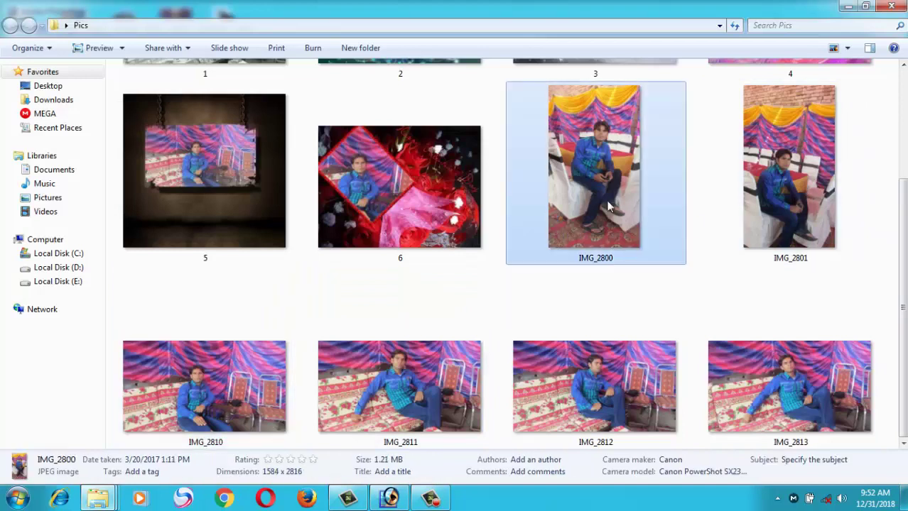
pyautogui.keyDown('ctrl'); pyautogui.click(766, 199); pyautogui.keyUp('ctrl')
pyautogui.moveTo(600, 221); pyautogui.dragTo(426, 307)
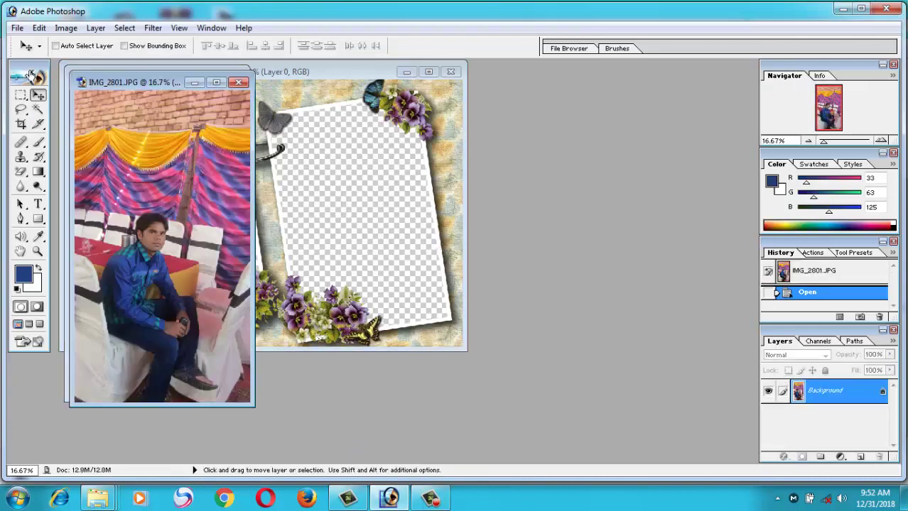
# Copy IMG_2801 into the butterfly frame and place its layer beneath the frame layer.
pyautogui.moveTo(107, 88); pyautogui.dragTo(137, 88)
pyautogui.moveTo(398, 166)
pyautogui.mouseDown()
pyautogui.moveTo(296, 234)
pyautogui.moveTo(287, 200)
pyautogui.moveTo(218, 197)
pyautogui.mouseUp()
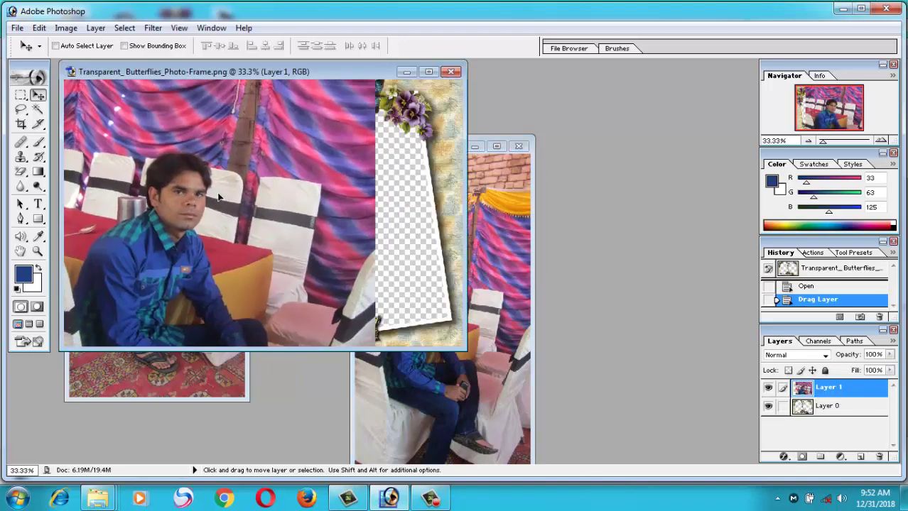
pyautogui.moveTo(802, 390); pyautogui.dragTo(810, 422)
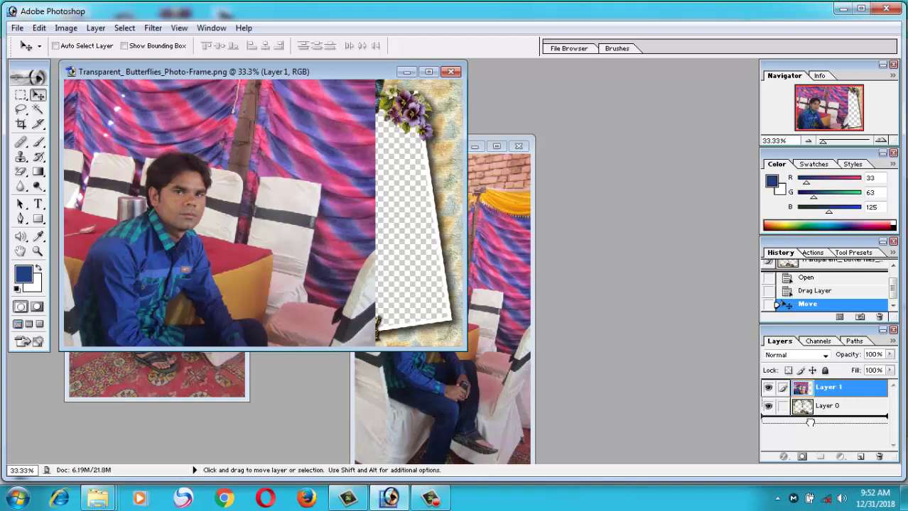
pyautogui.moveTo(810, 422); pyautogui.dragTo(809, 421)
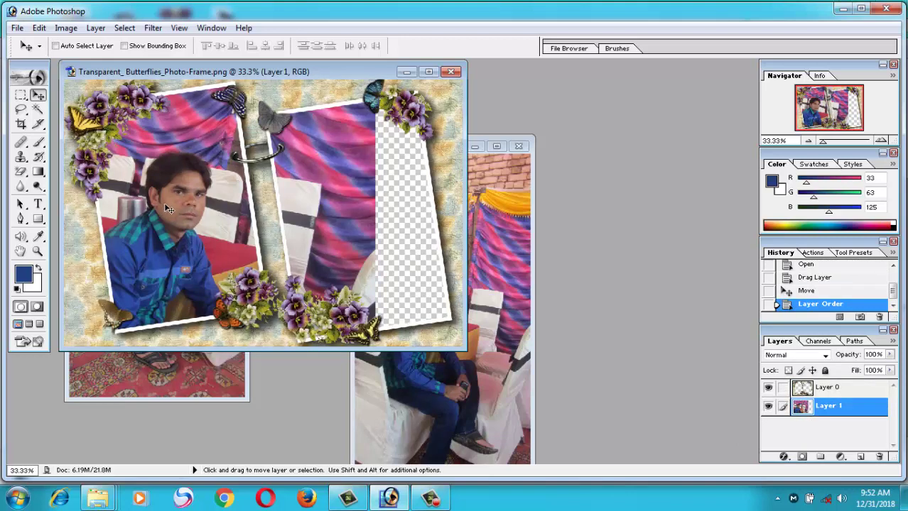
# Scale IMG_2801 to 49.3%, rotate it −9.1°, and fit it behind the left window.
pyautogui.hotkey('ctrl', '-')
pyautogui.hotkey('ctrl', '-')
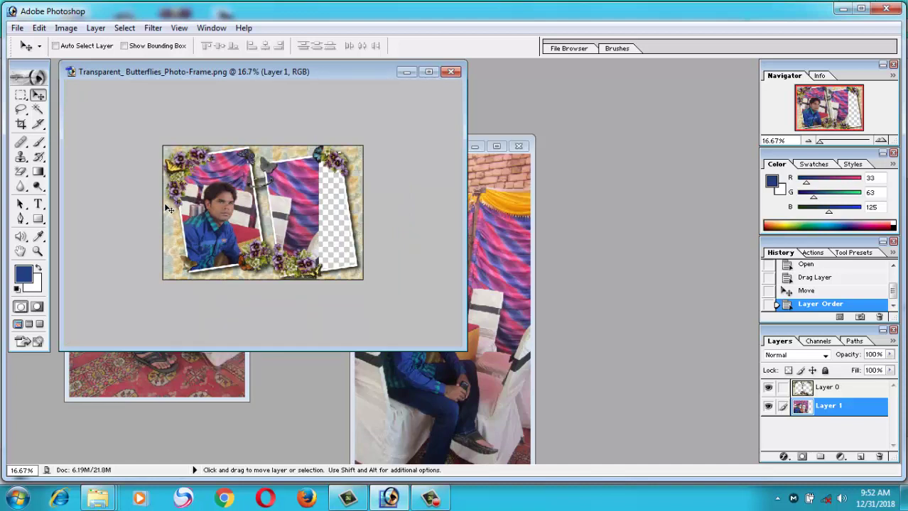
pyautogui.hotkey('ctrl', 't')
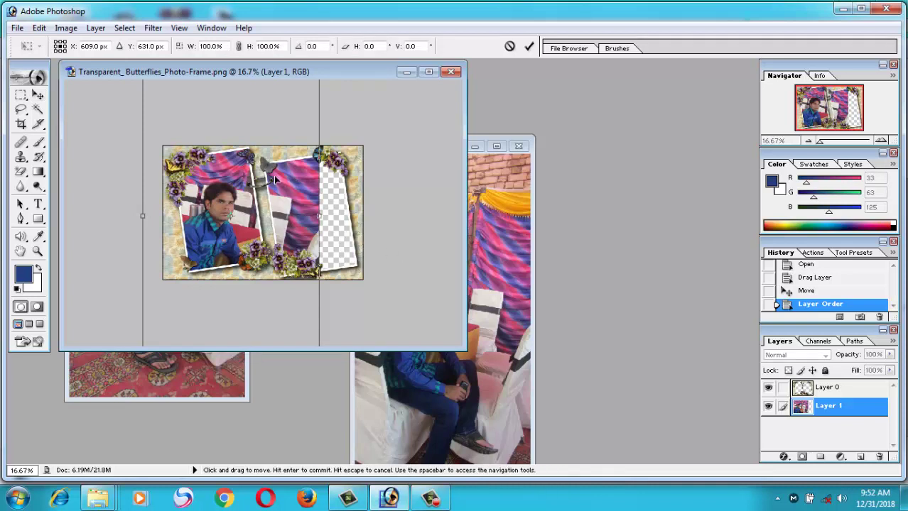
pyautogui.moveTo(247, 178); pyautogui.dragTo(257, 246)
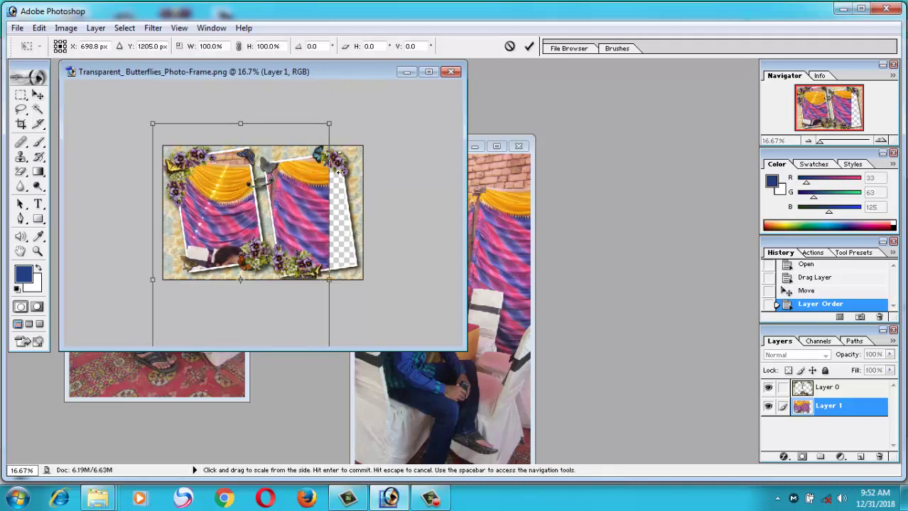
pyautogui.moveTo(338, 125)
pyautogui.mouseDown()
pyautogui.moveTo(249, 264)
pyautogui.moveTo(223, 270)
pyautogui.moveTo(232, 155)
pyautogui.mouseUp()
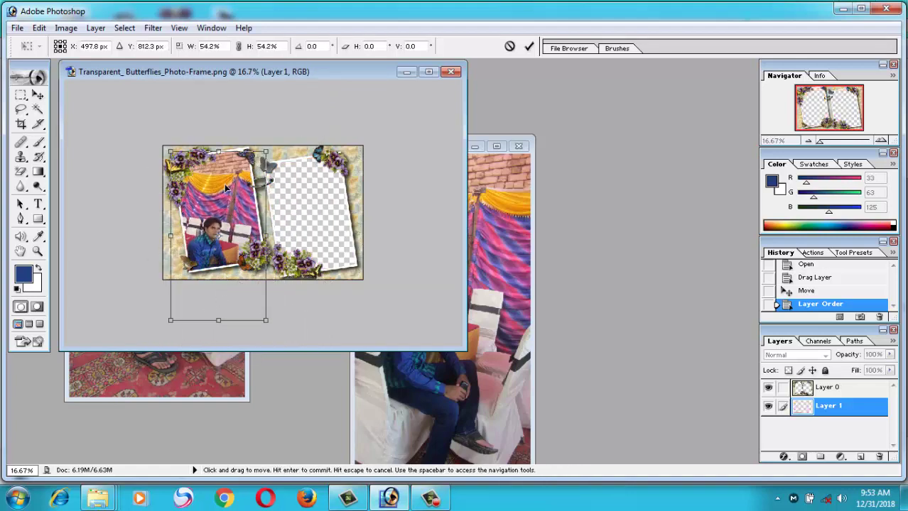
pyautogui.moveTo(296, 138); pyautogui.dragTo(284, 126)
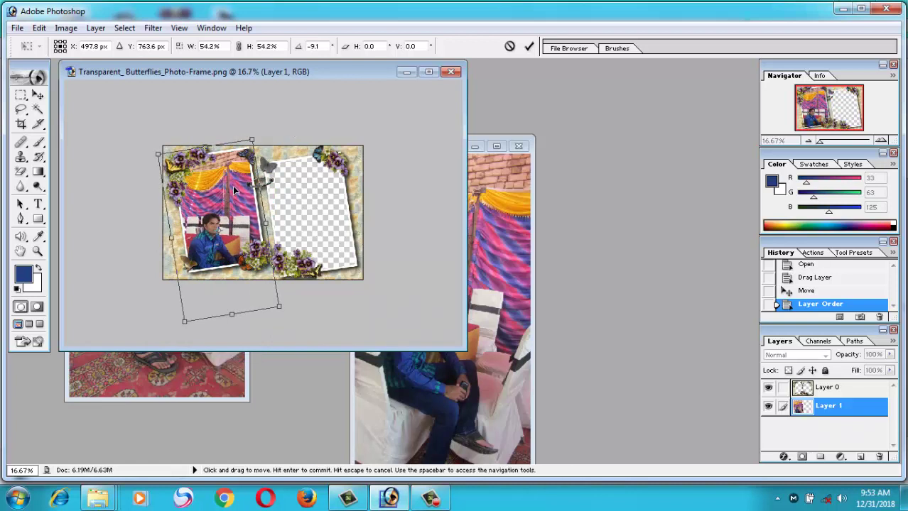
pyautogui.moveTo(247, 186); pyautogui.dragTo(237, 170)
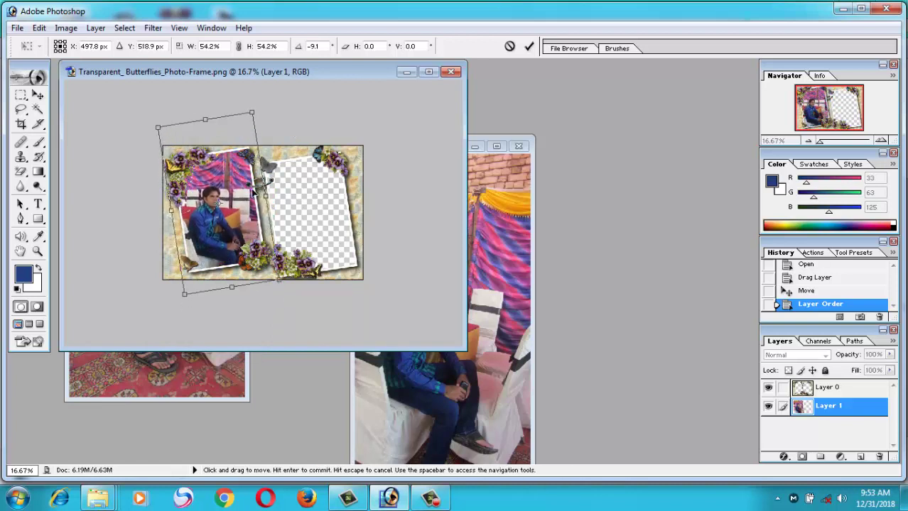
pyautogui.moveTo(253, 113); pyautogui.dragTo(253, 128)
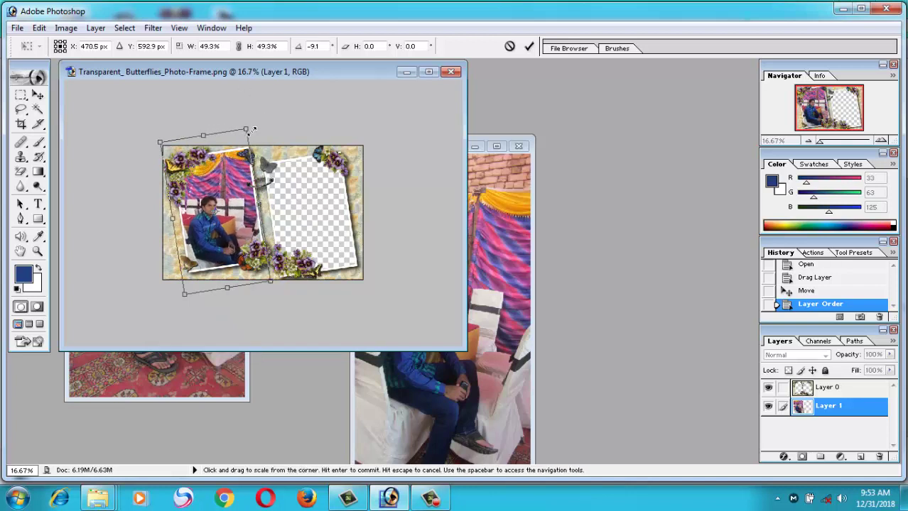
pyautogui.moveTo(225, 201); pyautogui.dragTo(226, 191)
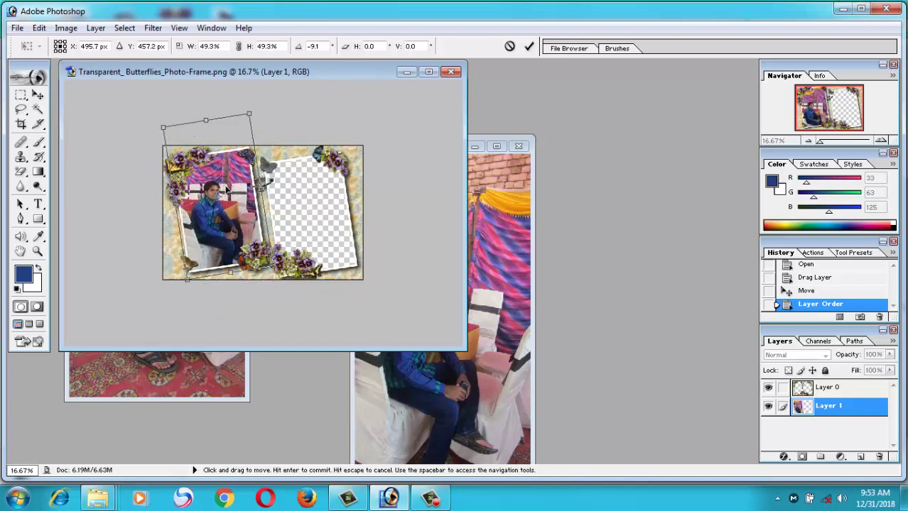
pyautogui.press('Return')
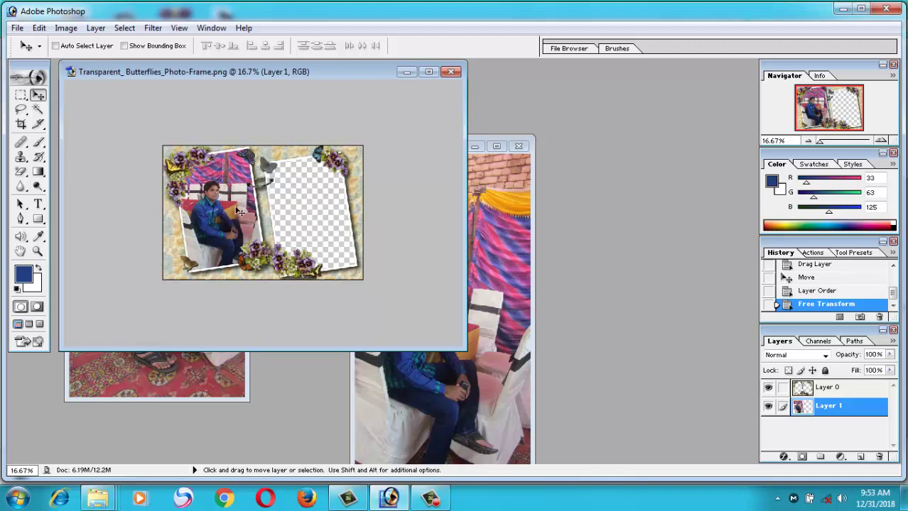
# Close IMG_2801 and copy IMG_2800 into the butterfly frame document.
pyautogui.click(434, 400)
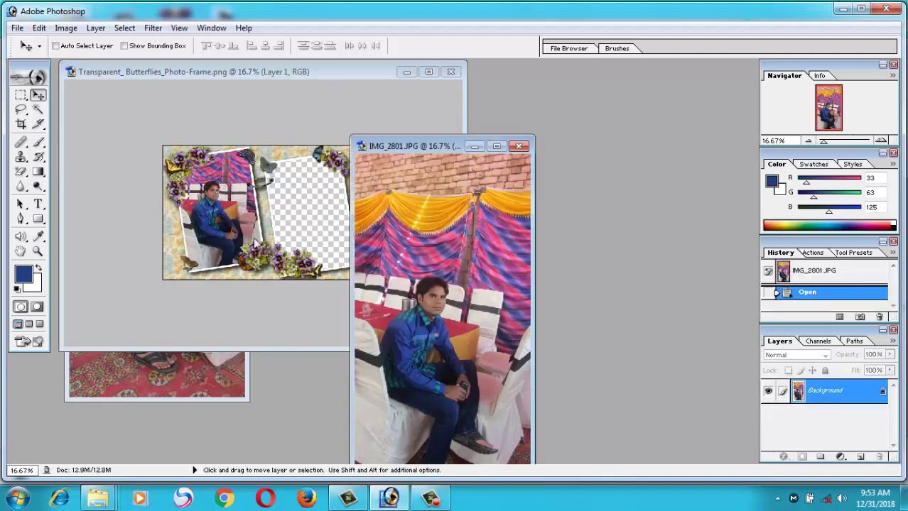
pyautogui.click(518, 146)
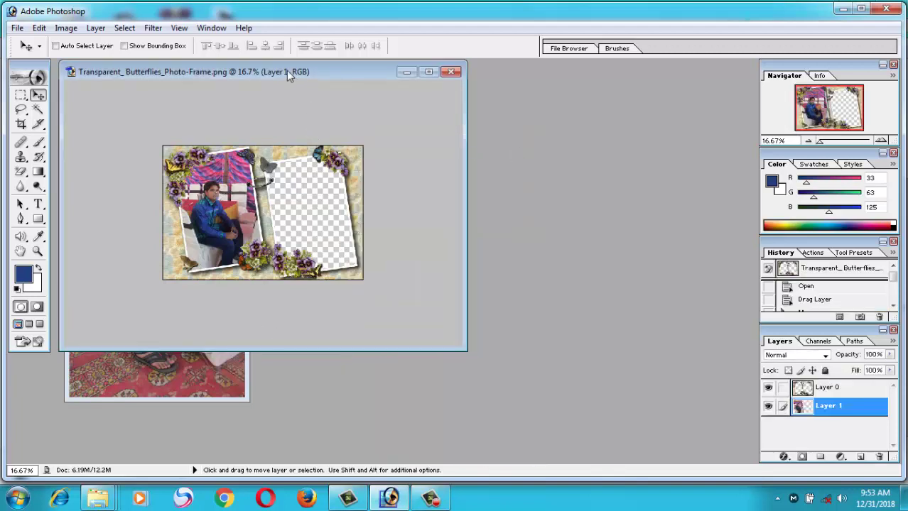
pyautogui.moveTo(294, 72); pyautogui.dragTo(514, 185)
pyautogui.click(181, 261)
pyautogui.moveTo(181, 261); pyautogui.dragTo(507, 325)
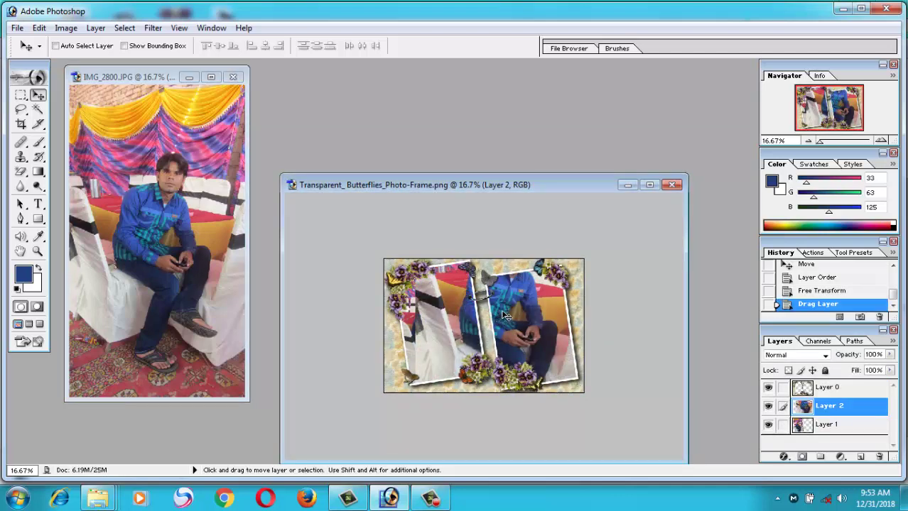
# Scale IMG_2800 to about half, rotate it -15°, and fit it behind the right window.
pyautogui.hotkey('ctrl', 't')
pyautogui.moveTo(505, 316); pyautogui.dragTo(502, 324)
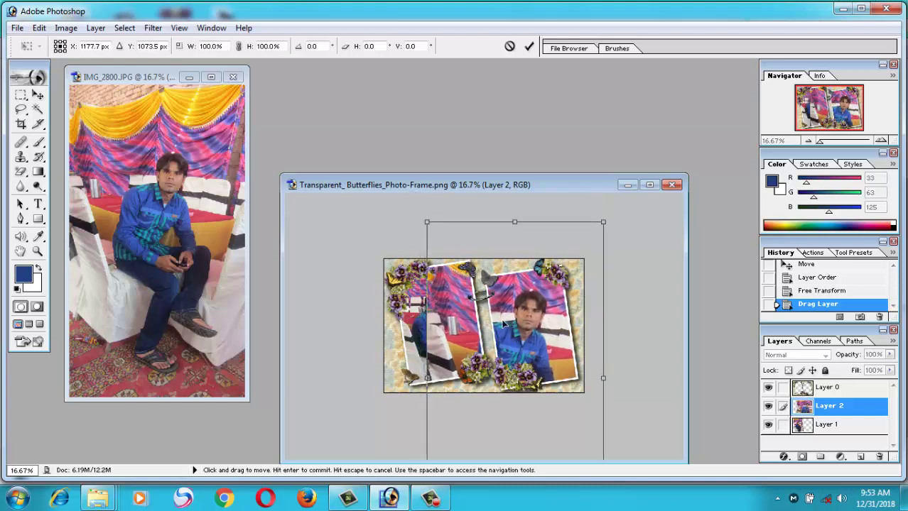
pyautogui.moveTo(427, 222); pyautogui.dragTo(510, 370)
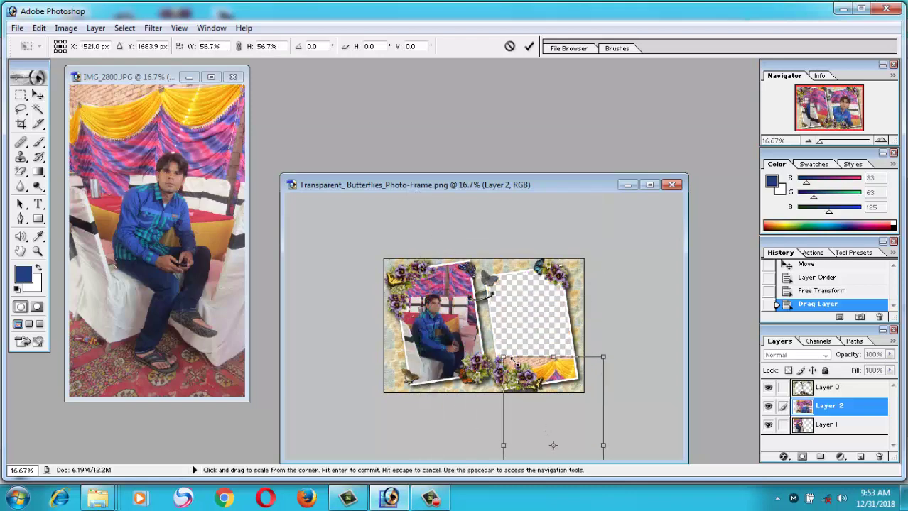
pyautogui.moveTo(540, 424); pyautogui.dragTo(501, 370)
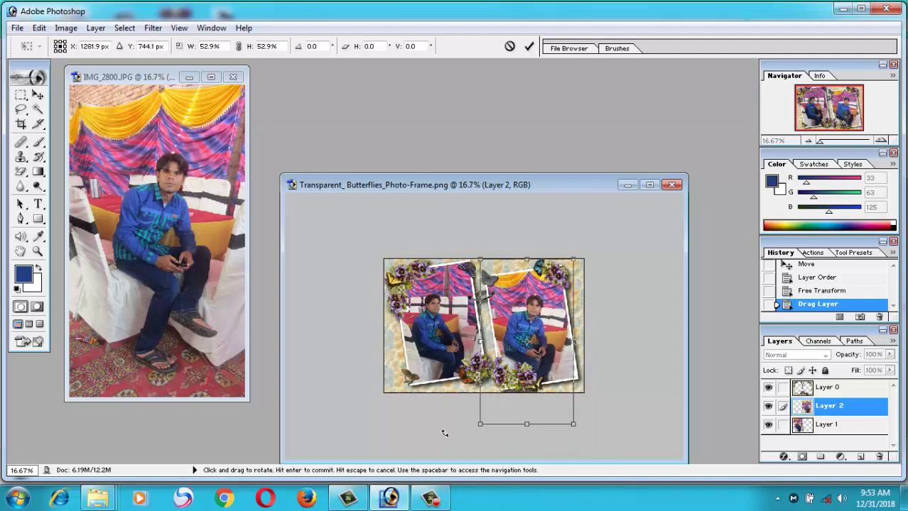
pyautogui.moveTo(444, 433); pyautogui.dragTo(461, 441)
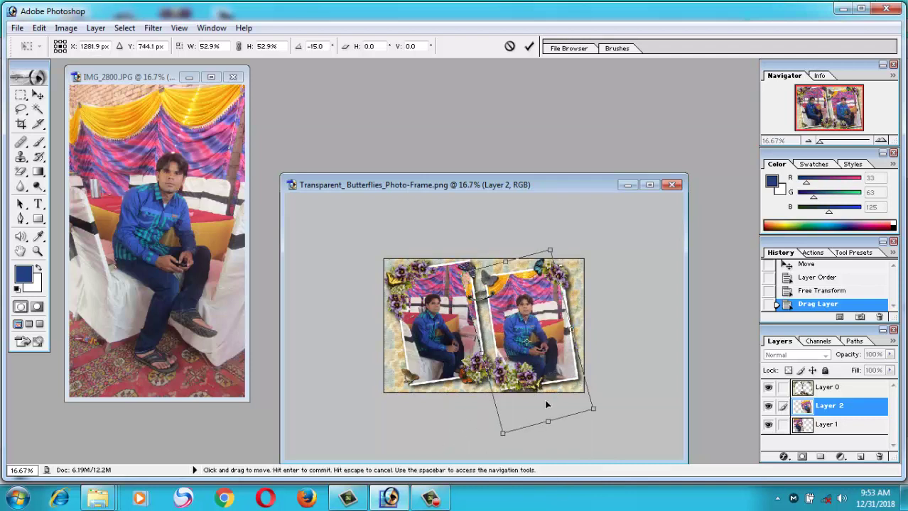
pyautogui.moveTo(504, 434); pyautogui.dragTo(511, 400)
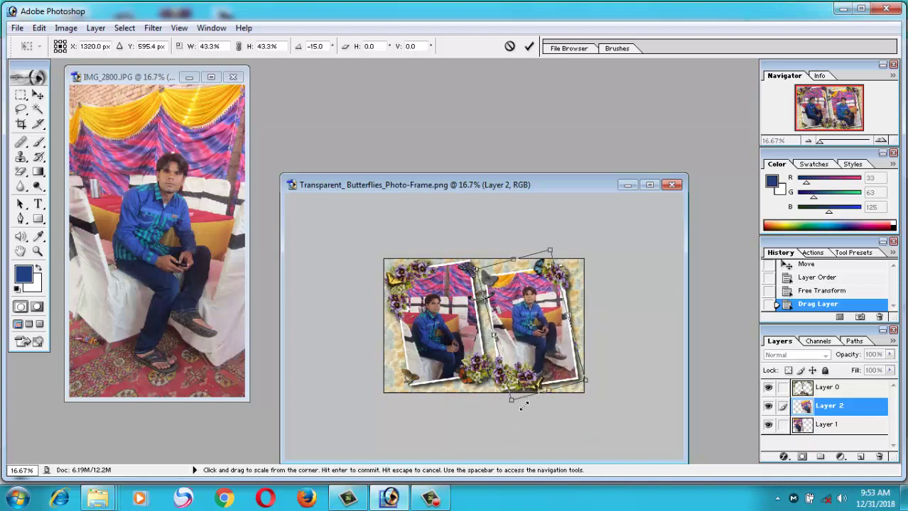
pyautogui.doubleClick(531, 327)
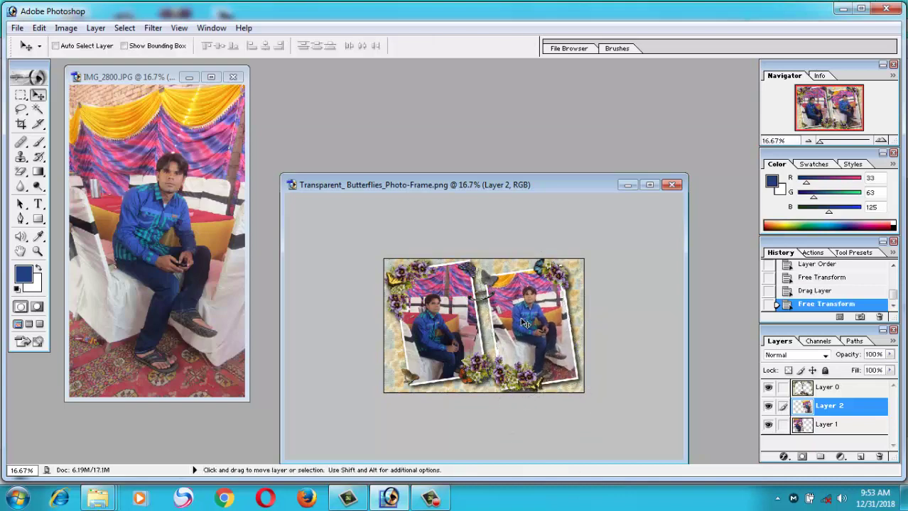
# Zoom to 25% and 50% to check the photo edges, then zoom back out.
pyautogui.hotkey('ctrl', '+')
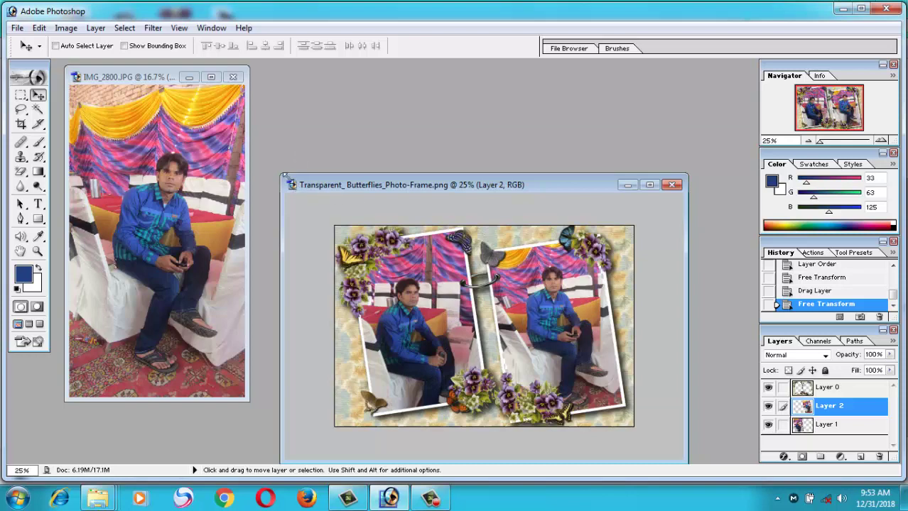
pyautogui.moveTo(282, 174); pyautogui.dragTo(125, 62)
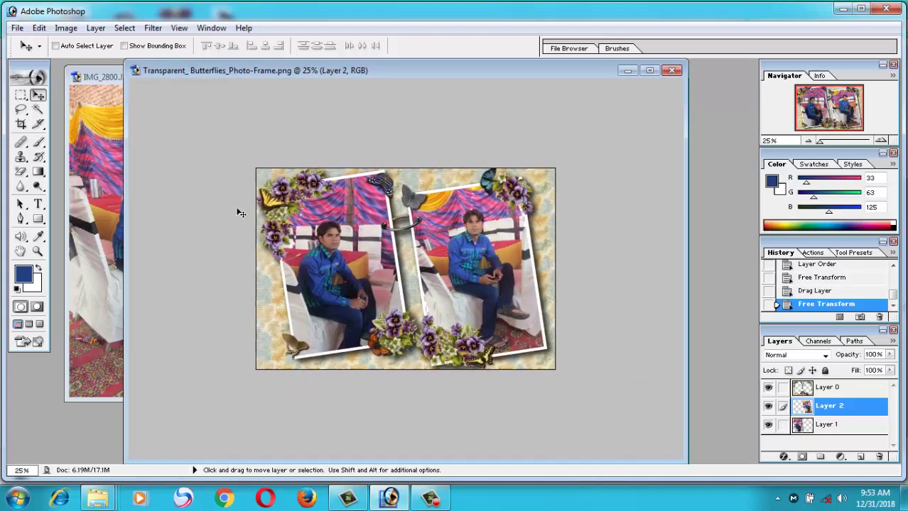
pyautogui.hotkey('ctrl', '+')
pyautogui.hotkey('ctrl', '+')
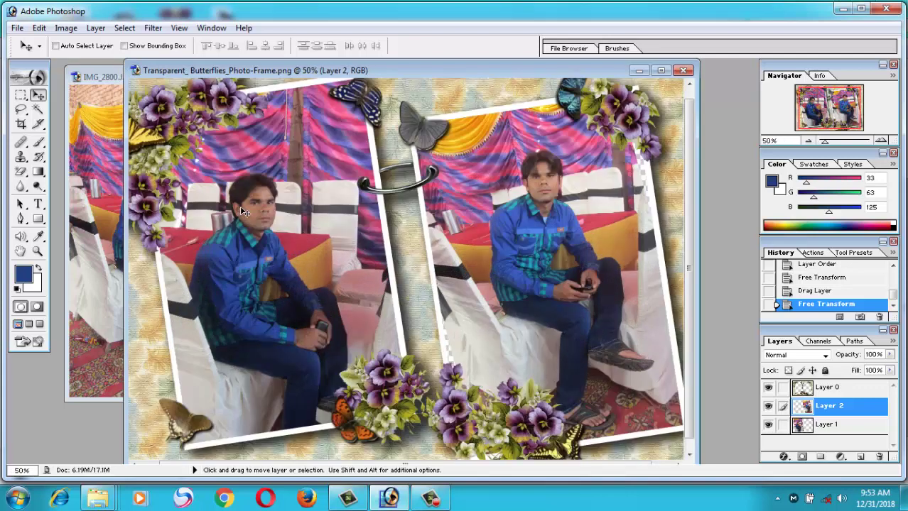
pyautogui.hotkey('ctrl', '-')
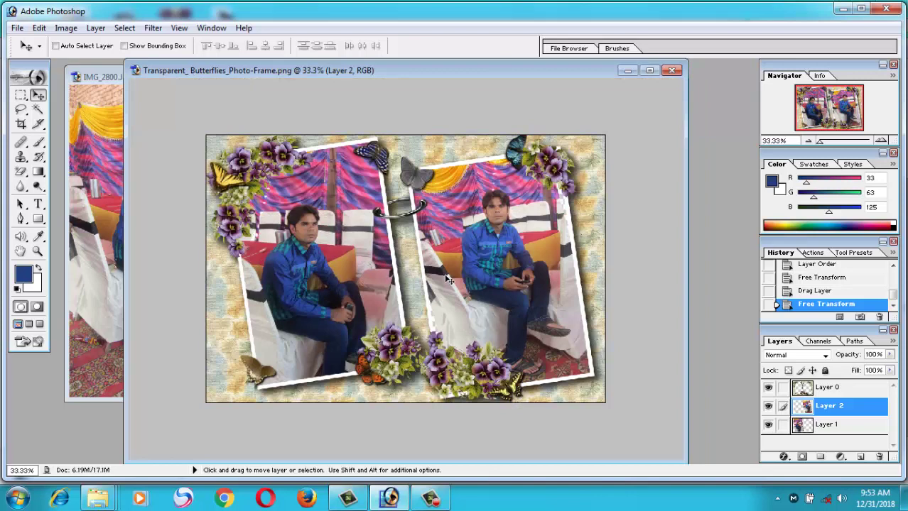
# Save the two-photo butterfly composite to the Desktop as a JPEG copy at maximum quality.
pyautogui.click(17, 28)
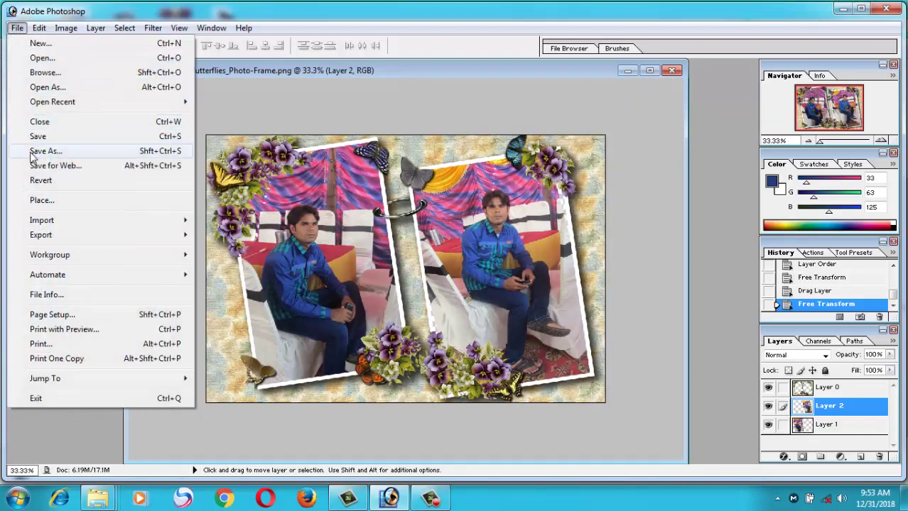
pyautogui.click(32, 152)
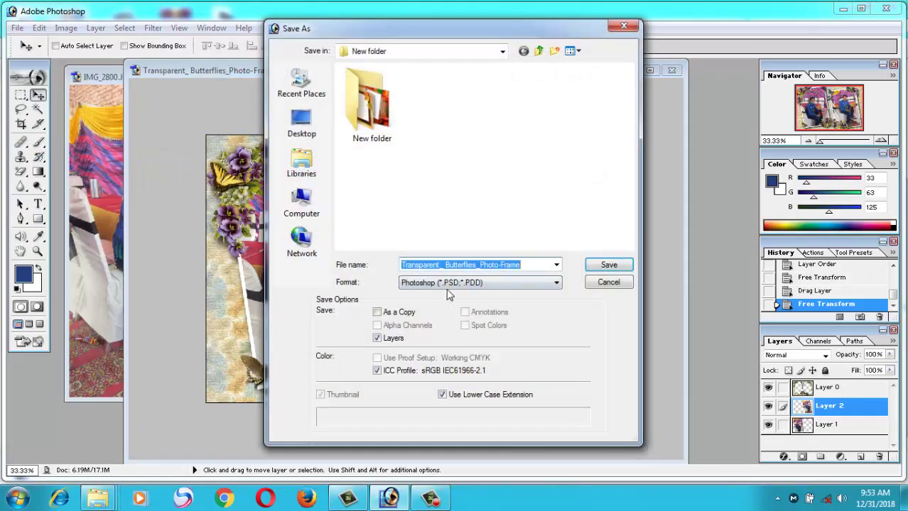
pyautogui.click(449, 283)
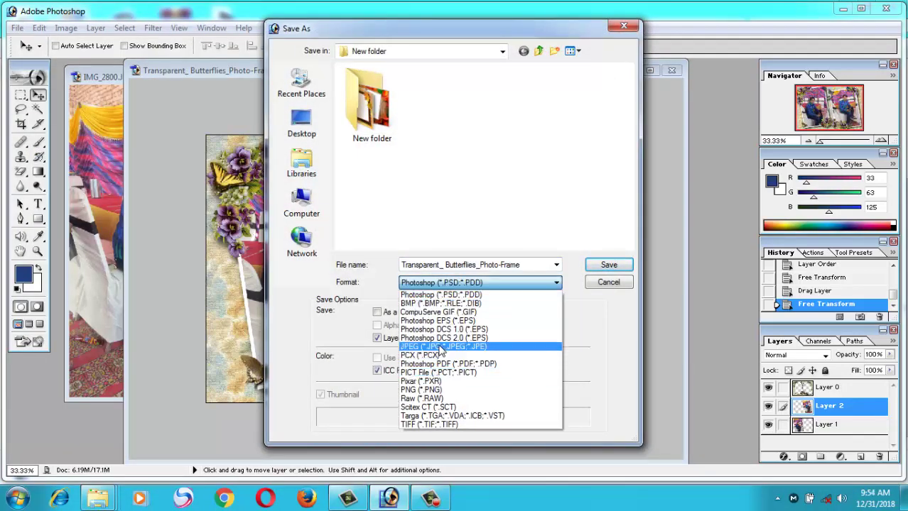
pyautogui.click(440, 347)
pyautogui.click(301, 121)
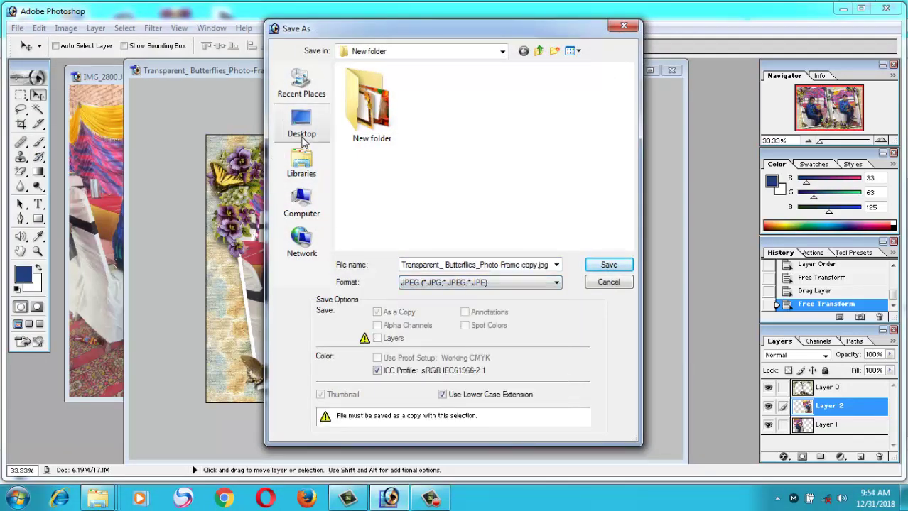
pyautogui.click(602, 270)
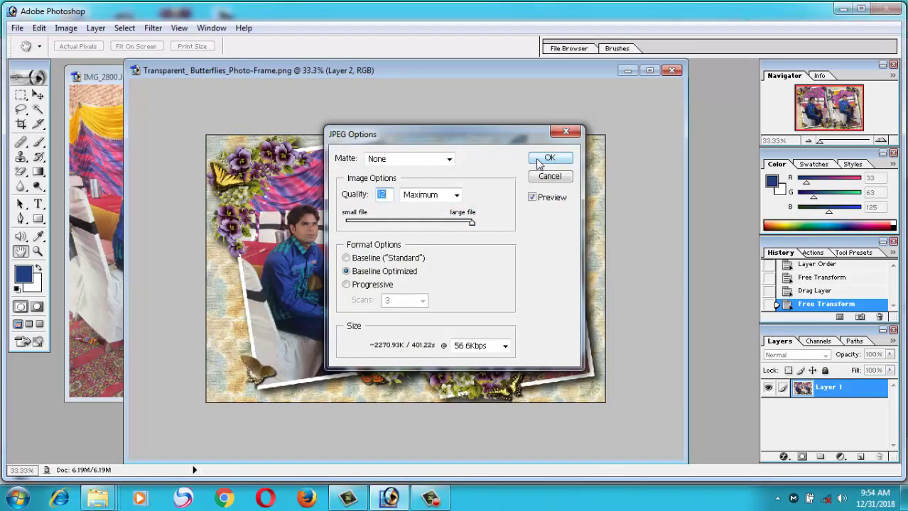
pyautogui.click(547, 159)
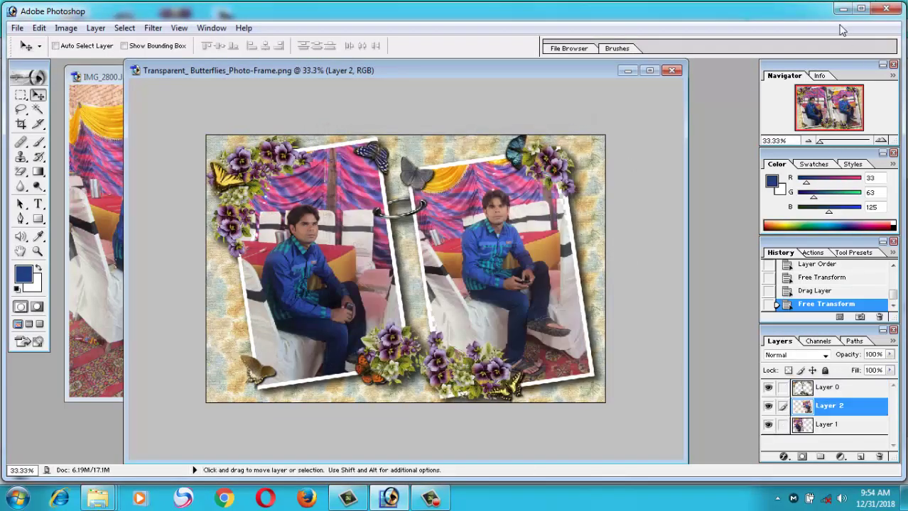
# Minimize Photoshop, close the Pics and New folder windows, and open the desktop JPEG in Photo Viewer.
pyautogui.click(842, 8)
pyautogui.click(885, 9)
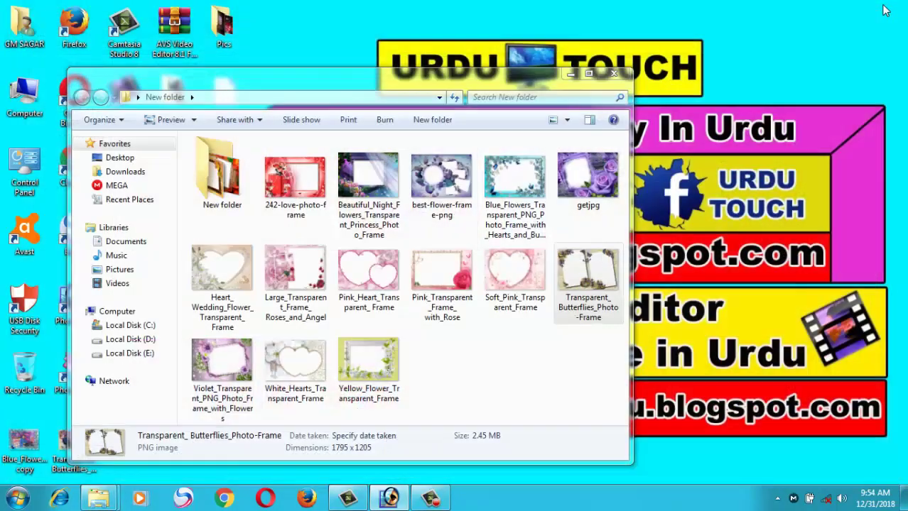
pyautogui.click(614, 74)
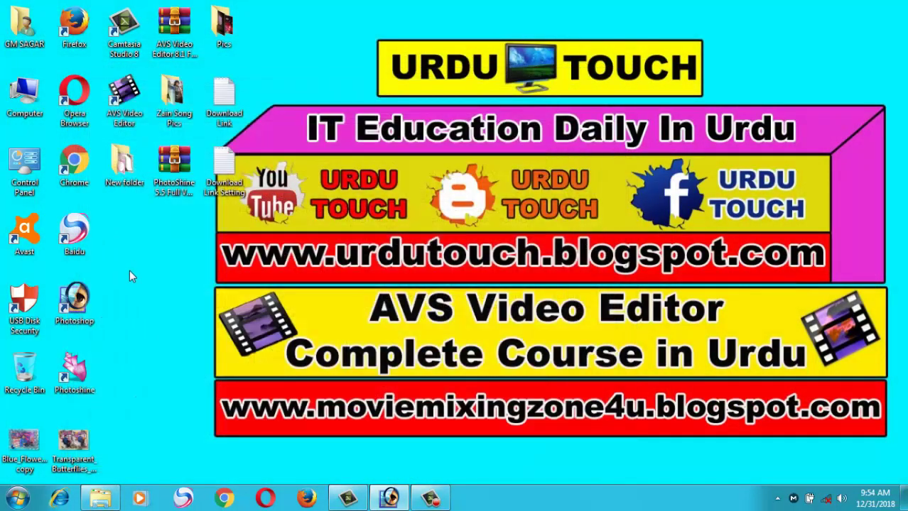
pyautogui.doubleClick(24, 442)
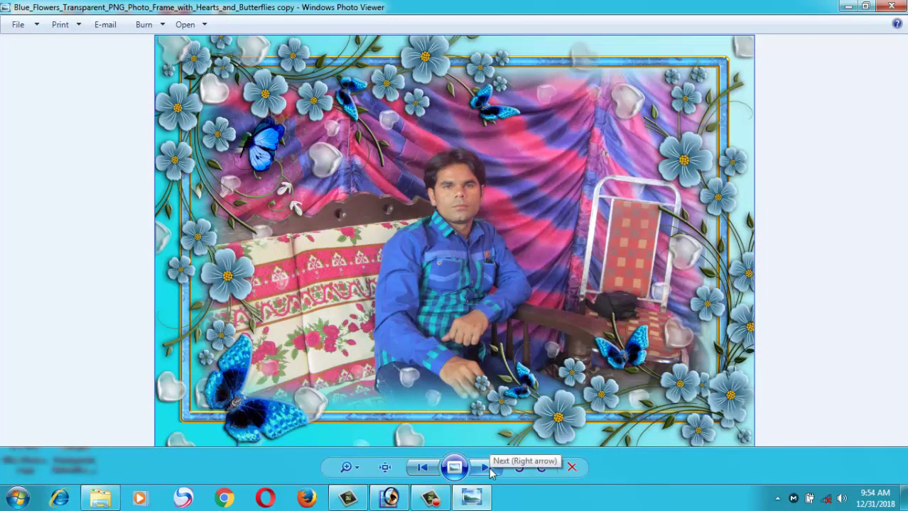
# View the Transparent_Butterflies_Photo-Frame copy in Photo Viewer, then close the viewer.
pyautogui.click(485, 467)
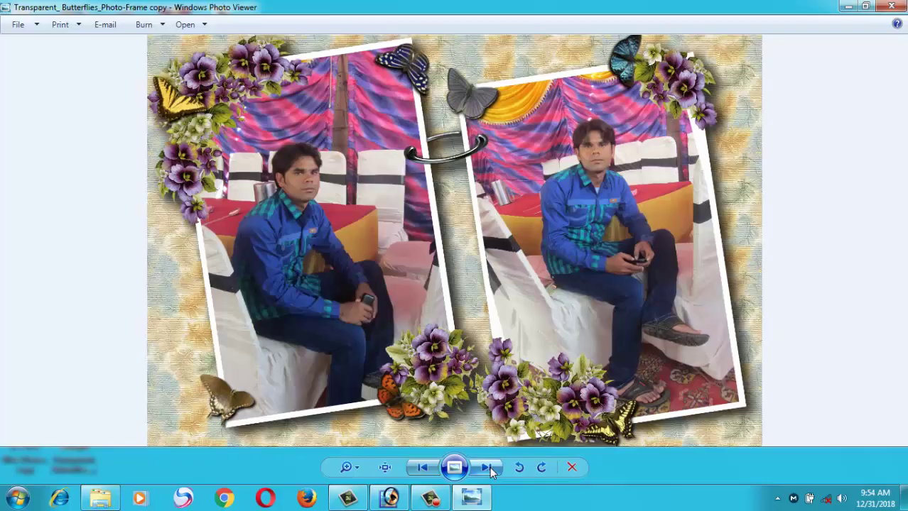
pyautogui.click(572, 467)
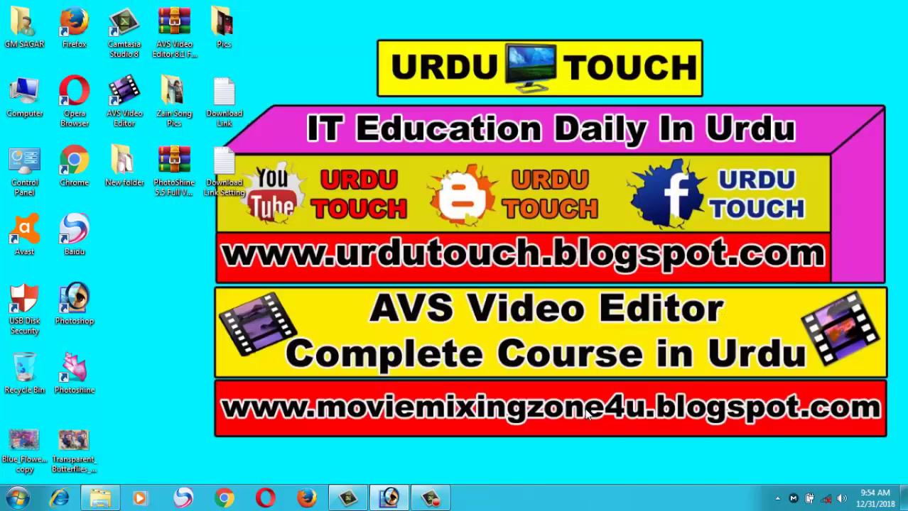